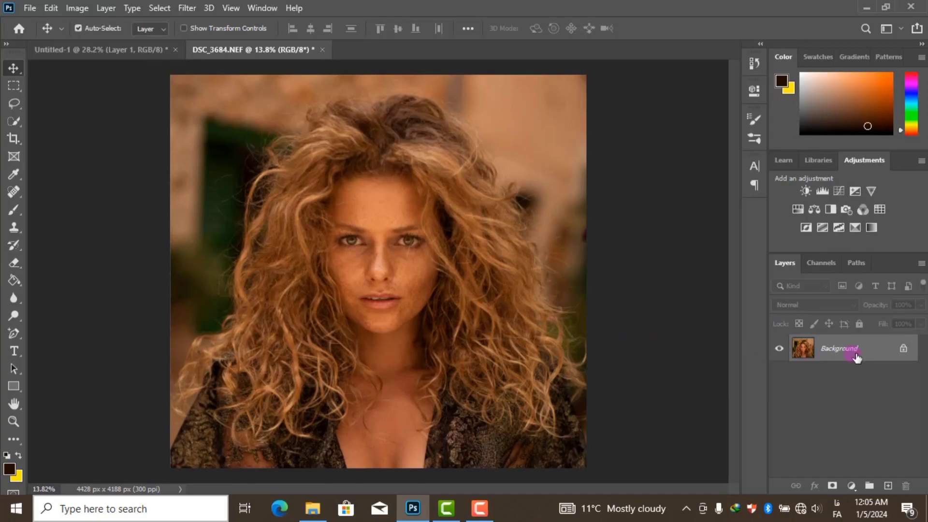
Duplicate the Background layer and add a Curves adjustment raised to brighten the photo.
drag(856, 357, 888, 486)
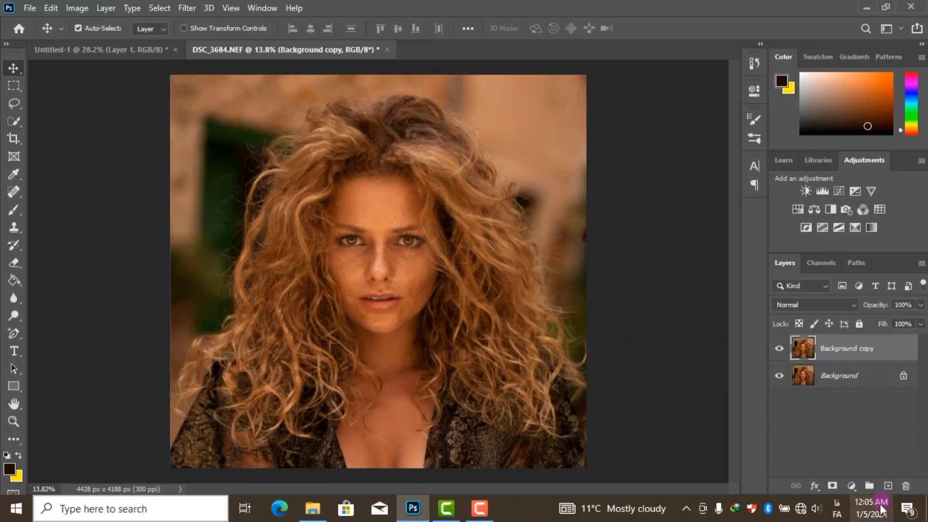
click(840, 192)
drag(667, 215, 665, 210)
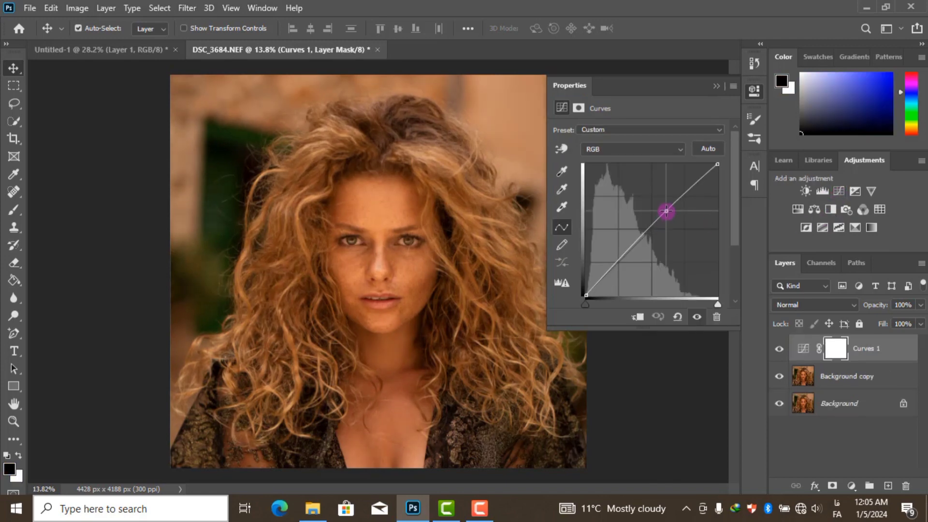
drag(634, 249, 630, 247)
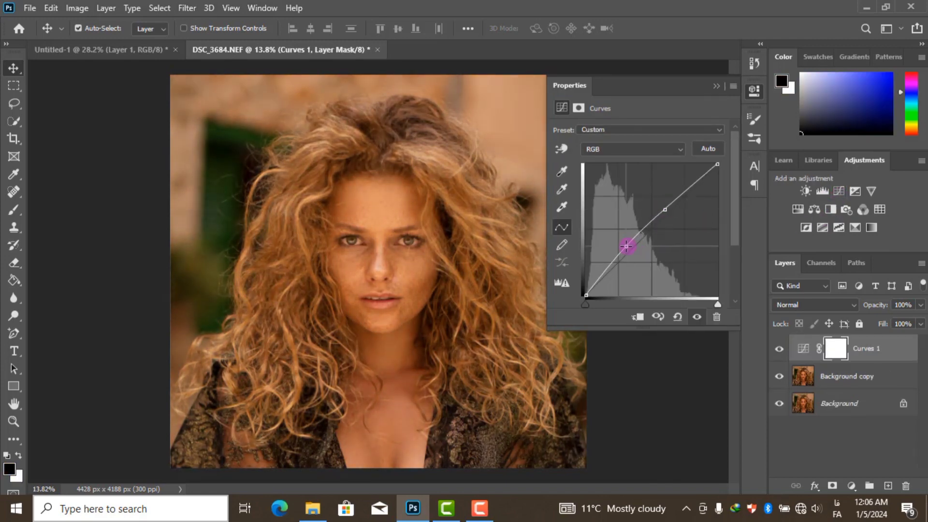
drag(627, 247, 625, 245)
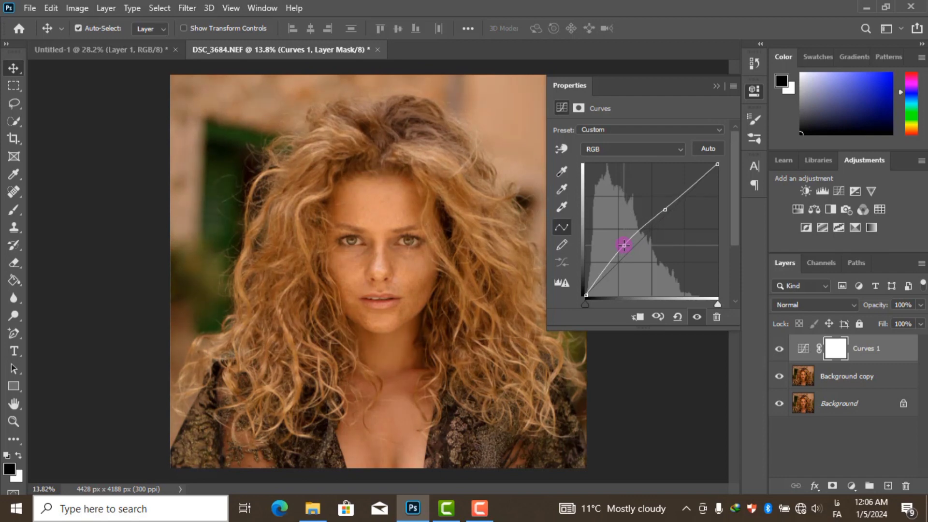
click(715, 87)
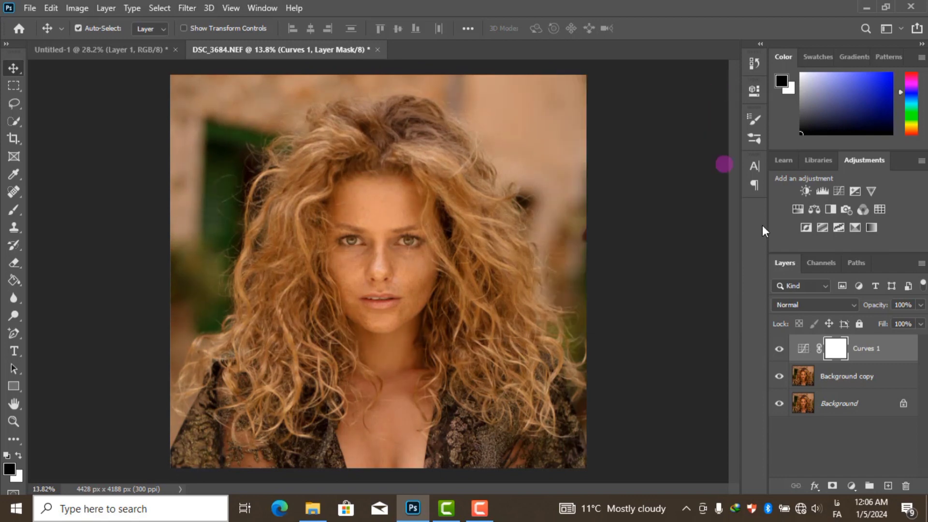
Invert the Curves mask and paint white over the forehead and face to reveal the brightening.
key(ctrl+i)
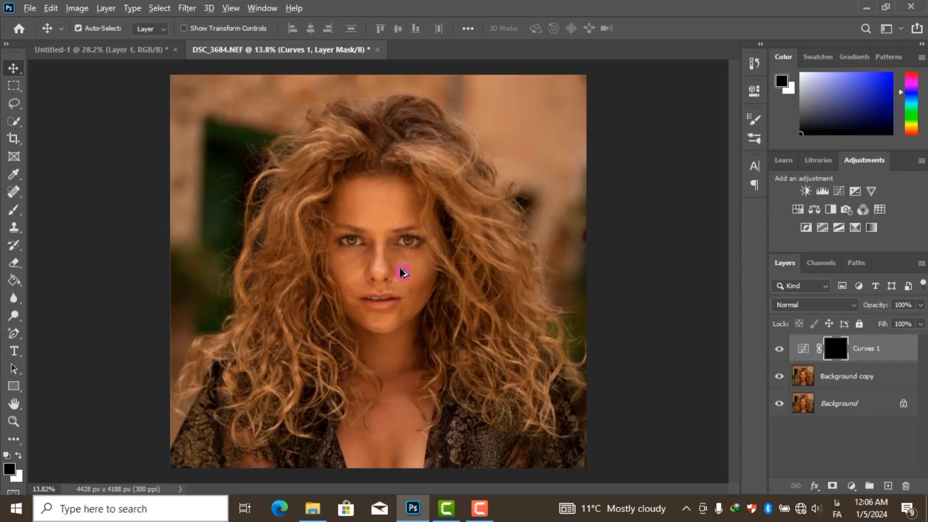
scroll(350, 225, up, 3)
scroll(425, 271, up, 1)
click(13, 211)
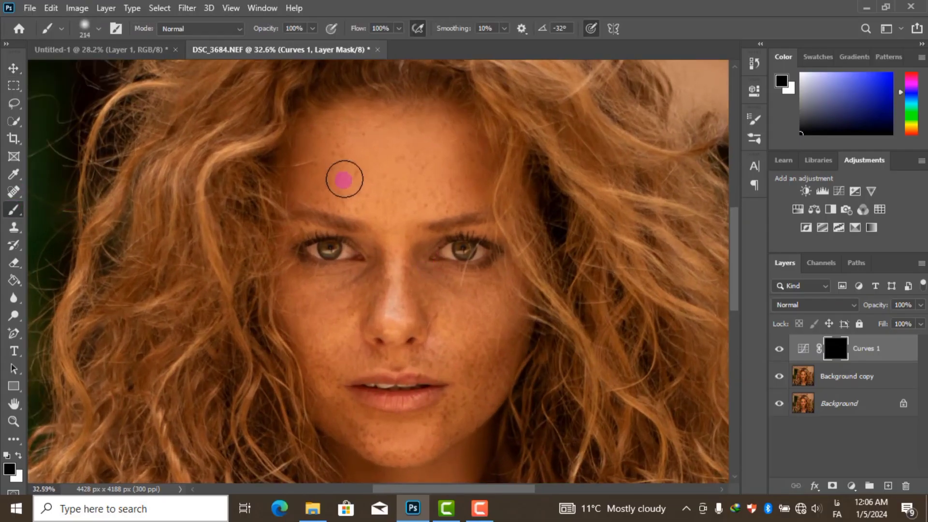
key(x)
mouse_move(308, 174)
mouse_down()
mouse_move(296, 204)
mouse_move(341, 348)
mouse_move(481, 387)
mouse_move(331, 284)
mouse_move(430, 138)
mouse_move(508, 315)
mouse_move(306, 364)
mouse_move(458, 114)
mouse_up()
Extend the brightening onto the neck and chest, toggling the curve to compare.
scroll(431, 261, down, 5)
scroll(431, 260, down, 2)
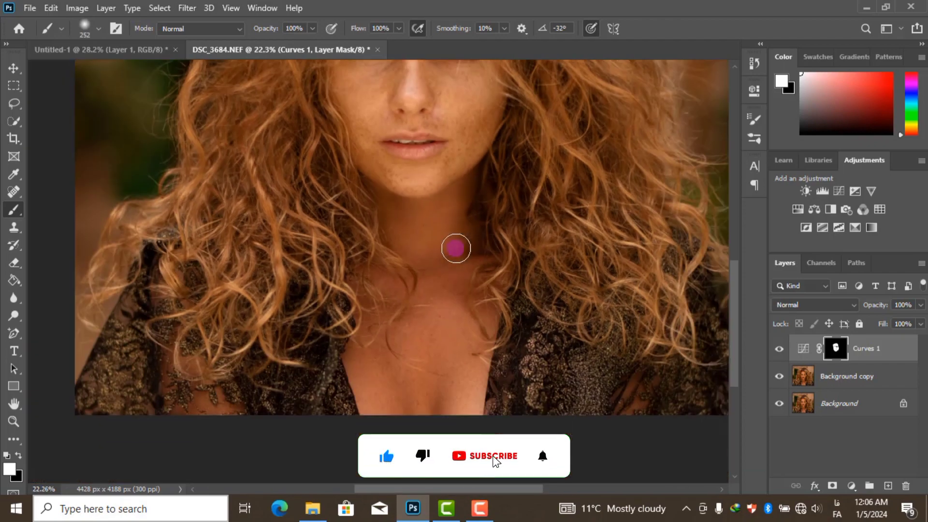
mouse_move(440, 321)
mouse_down()
mouse_move(383, 408)
mouse_move(487, 253)
mouse_move(460, 207)
mouse_move(372, 290)
mouse_move(476, 248)
mouse_move(450, 315)
mouse_up()
scroll(451, 315, down, 3)
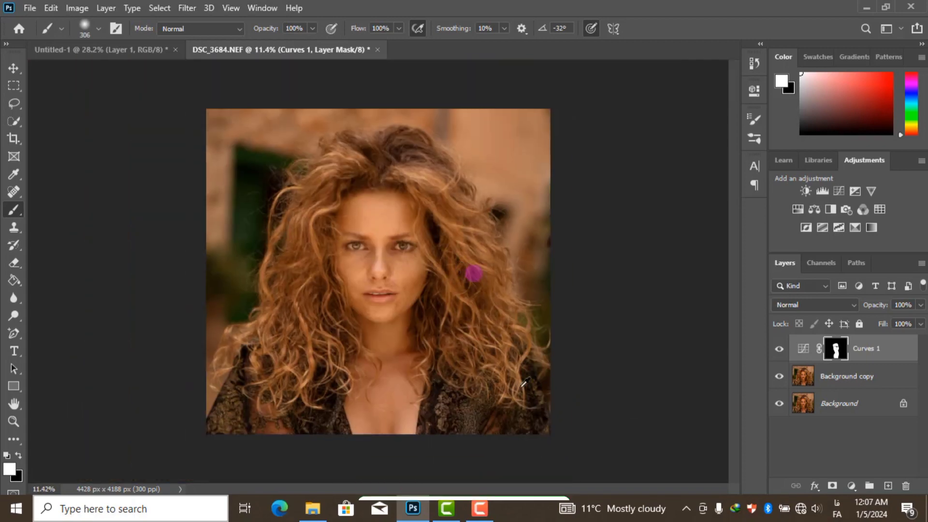
click(778, 348)
click(778, 348)
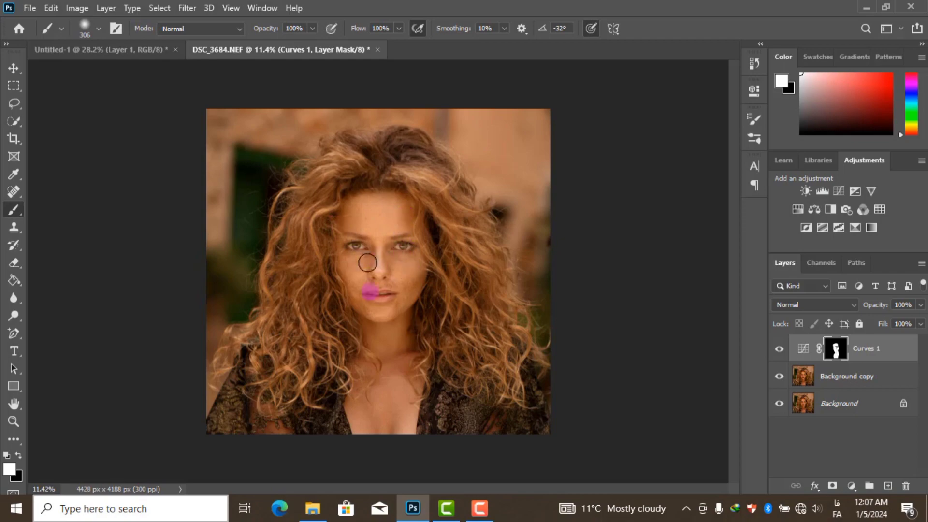
Zoom back in and start a new fill or adjustment layer.
scroll(353, 336, down, 2)
scroll(384, 321, up, 3)
scroll(391, 322, up, 1)
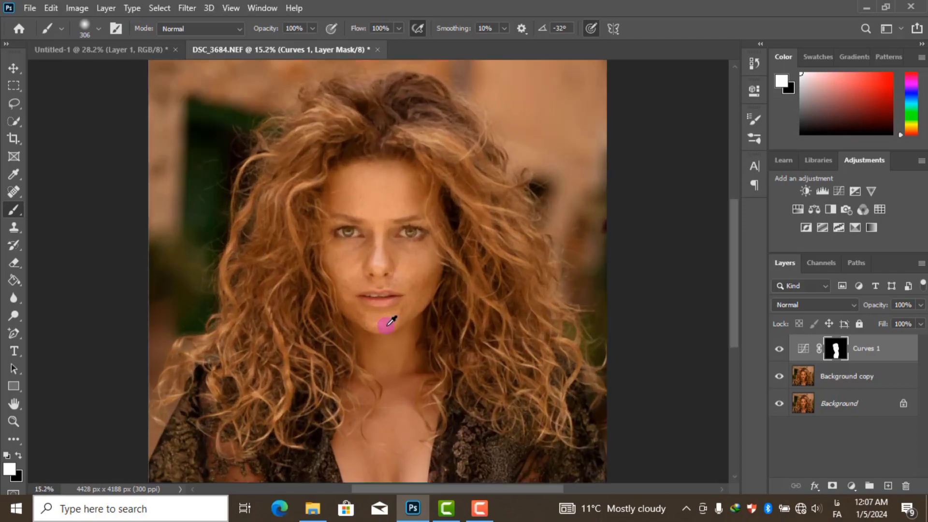
scroll(402, 283, up, 2)
scroll(311, 303, up, 3)
scroll(399, 274, up, 1)
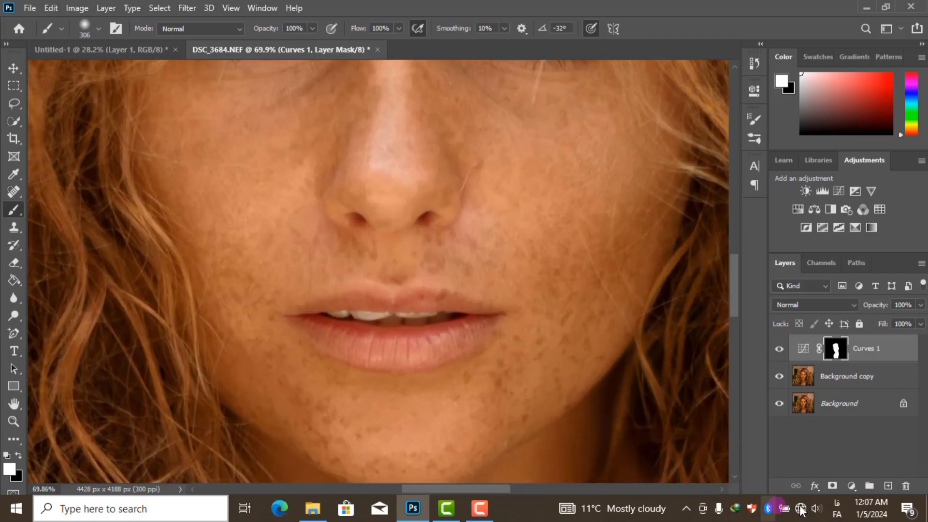
click(851, 486)
Add a red Solid Color fill blended as Multiply at 37% opacity.
click(836, 252)
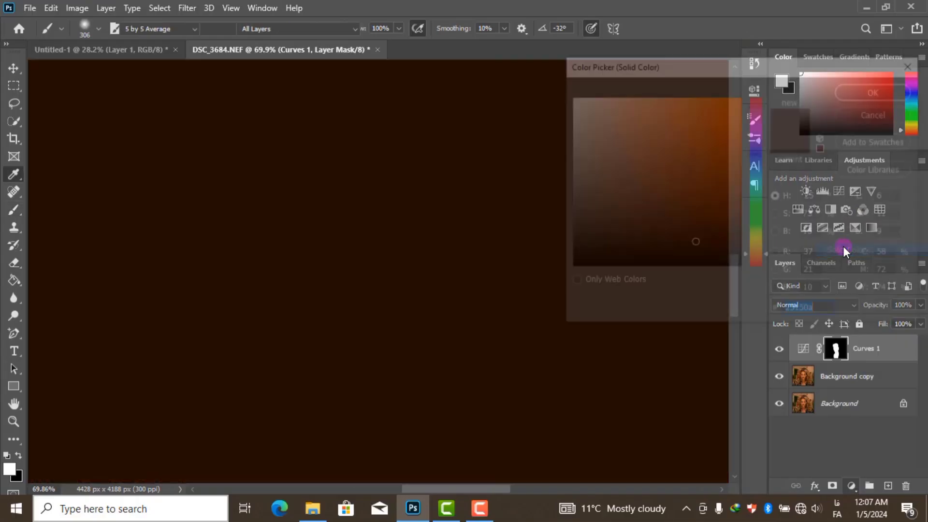
drag(739, 114, 766, 164)
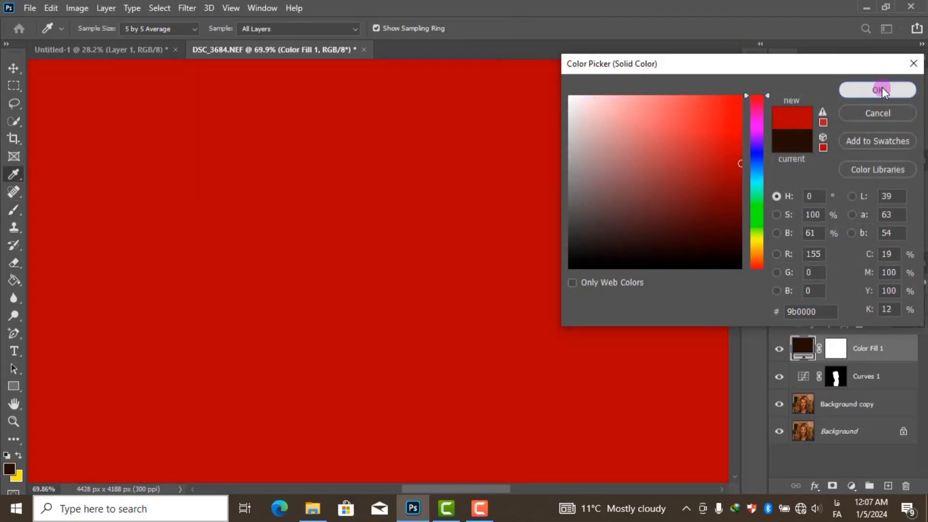
click(878, 90)
click(815, 305)
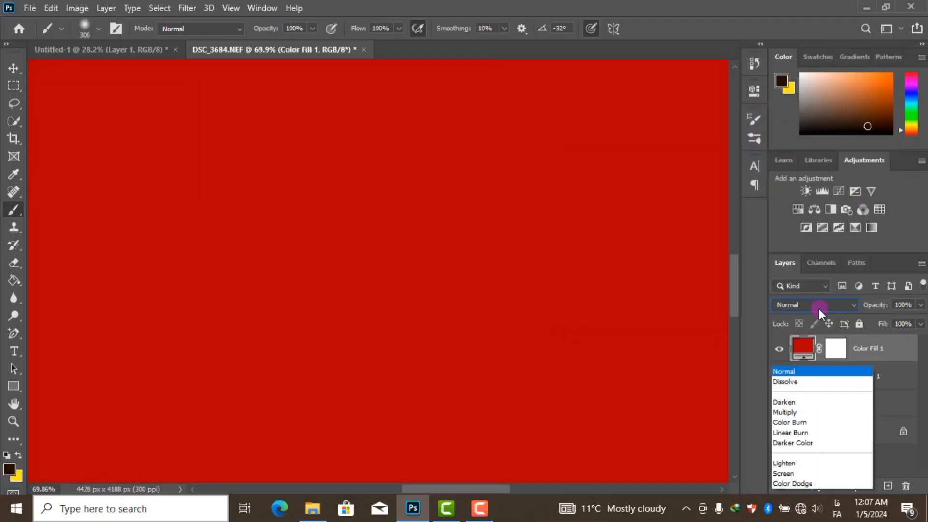
click(790, 409)
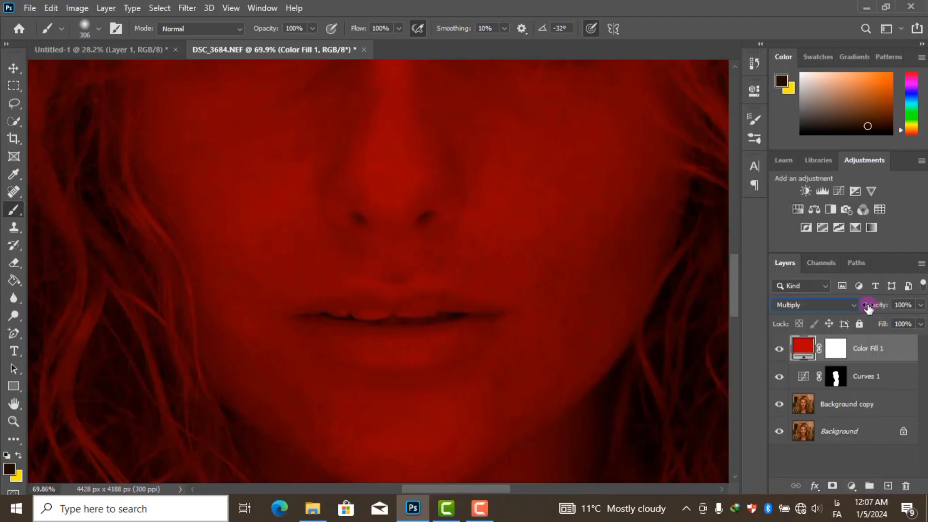
drag(826, 303, 884, 305)
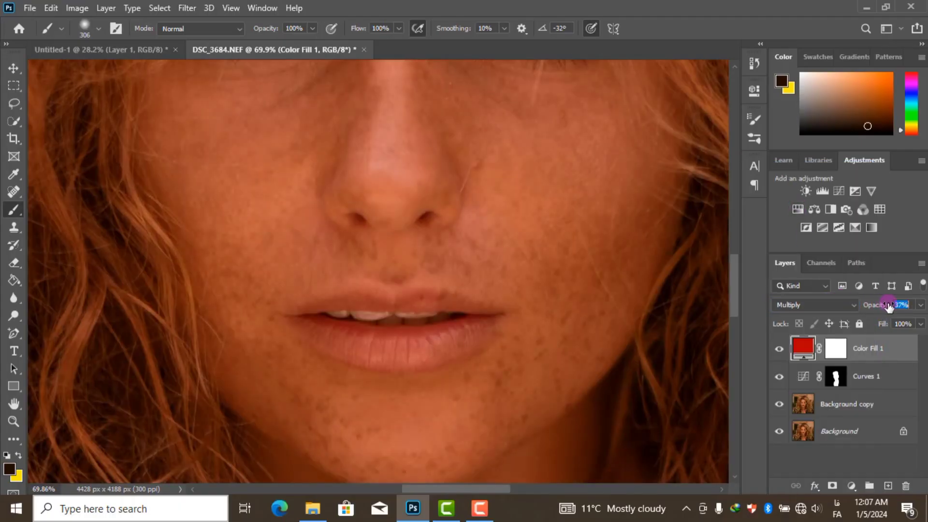
Invert the red fill's mask and set up a smaller, fully hard brush.
click(836, 348)
key(ctrl+i)
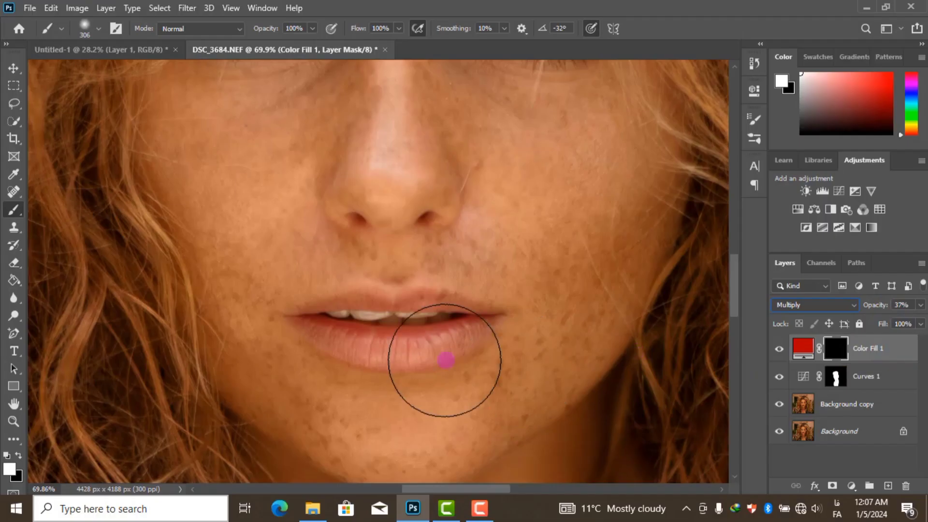
drag(425, 333, 387, 355)
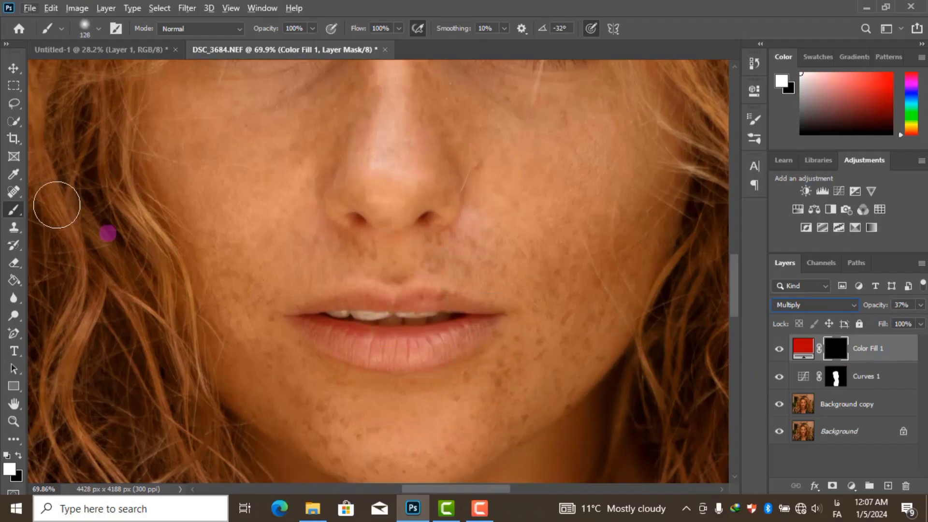
right_click(406, 347)
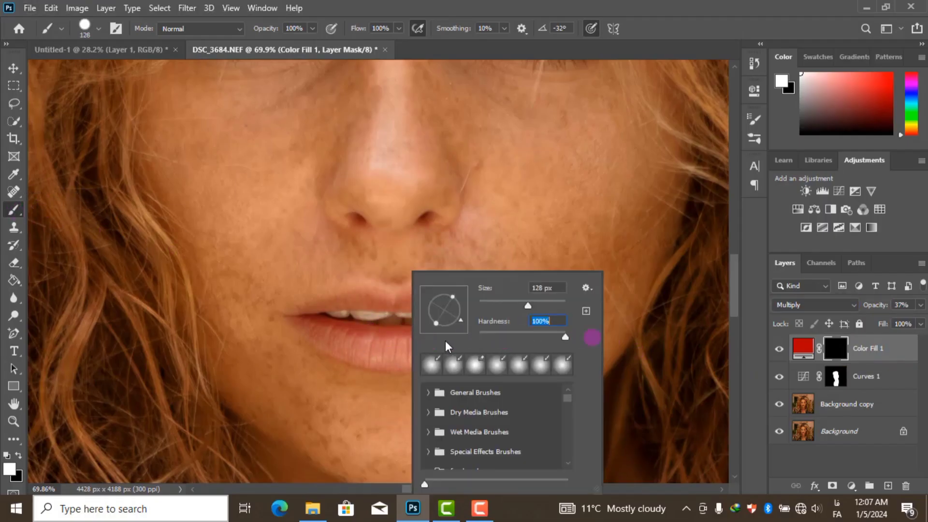
right_click(382, 348)
key(Return)
Paint the red tint onto the lower lip, mouth corner and upper lip.
drag(366, 338, 393, 346)
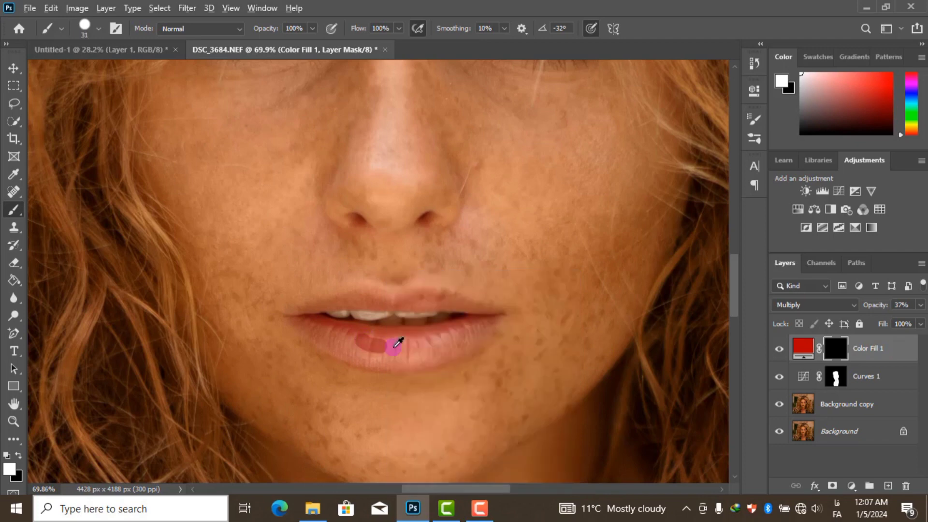
scroll(376, 353, up, 3)
scroll(381, 348, up, 1)
mouse_move(145, 266)
mouse_down()
mouse_move(177, 296)
mouse_move(355, 382)
mouse_move(432, 386)
mouse_up()
mouse_move(155, 260)
mouse_down()
mouse_move(256, 292)
mouse_move(473, 304)
mouse_move(654, 261)
mouse_move(415, 391)
mouse_up()
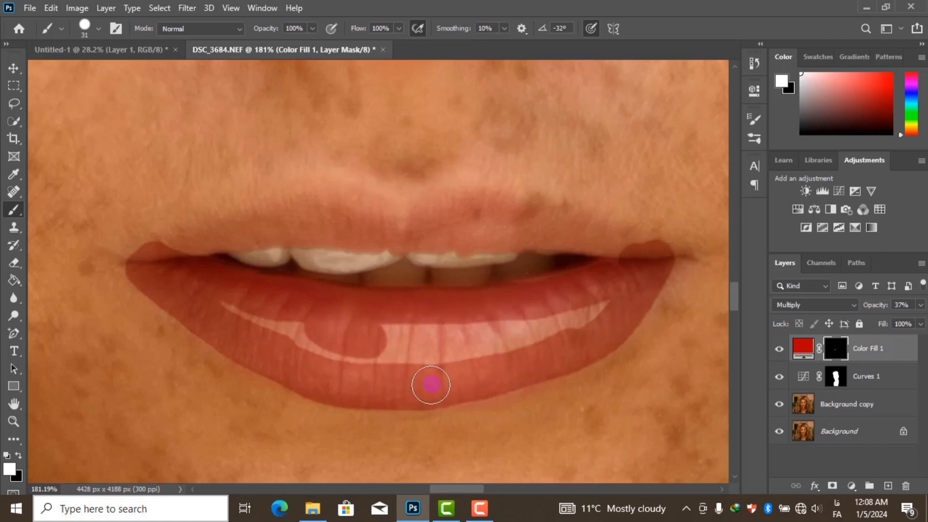
mouse_move(567, 340)
mouse_down()
mouse_move(217, 300)
mouse_move(539, 301)
mouse_up()
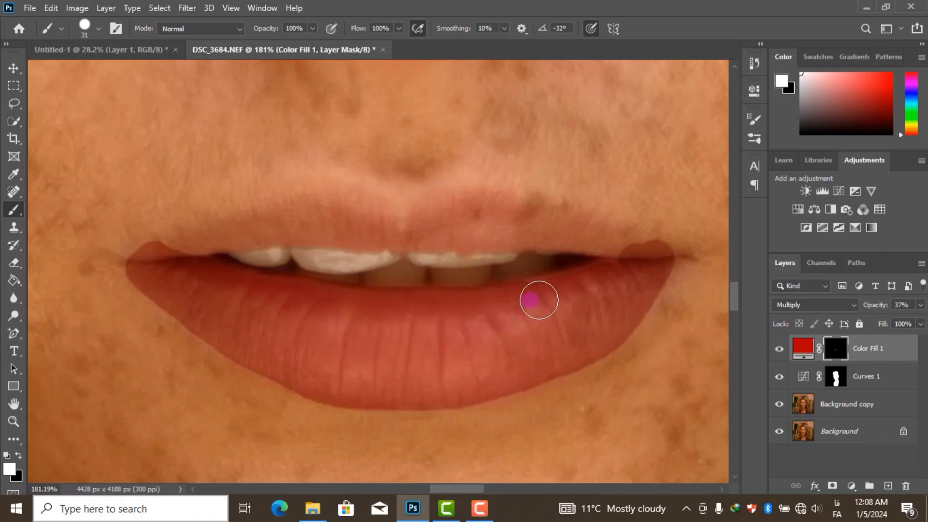
mouse_move(170, 251)
mouse_down()
mouse_move(342, 208)
mouse_move(296, 232)
mouse_move(377, 224)
mouse_move(631, 248)
mouse_move(406, 224)
mouse_up()
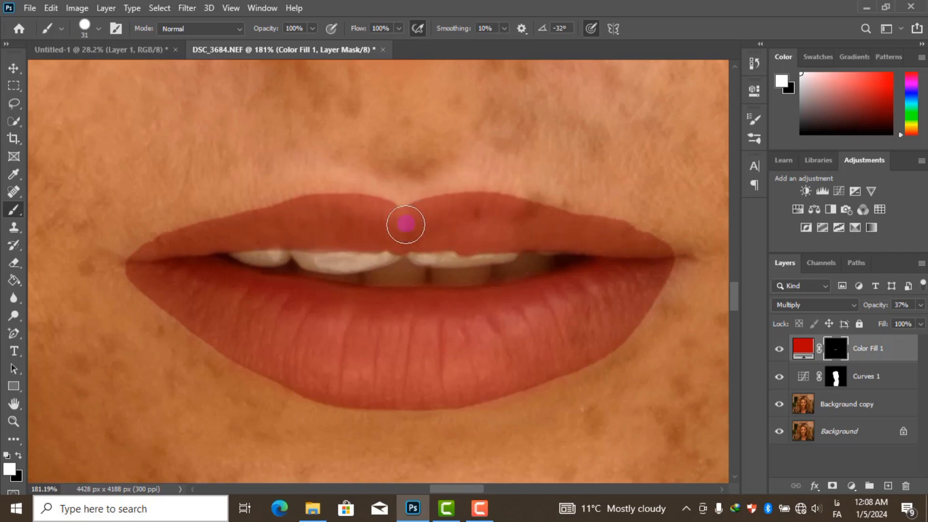
Shrink the brush for the lip corners and open the red fill's blending options.
alt+right_click(643, 259)
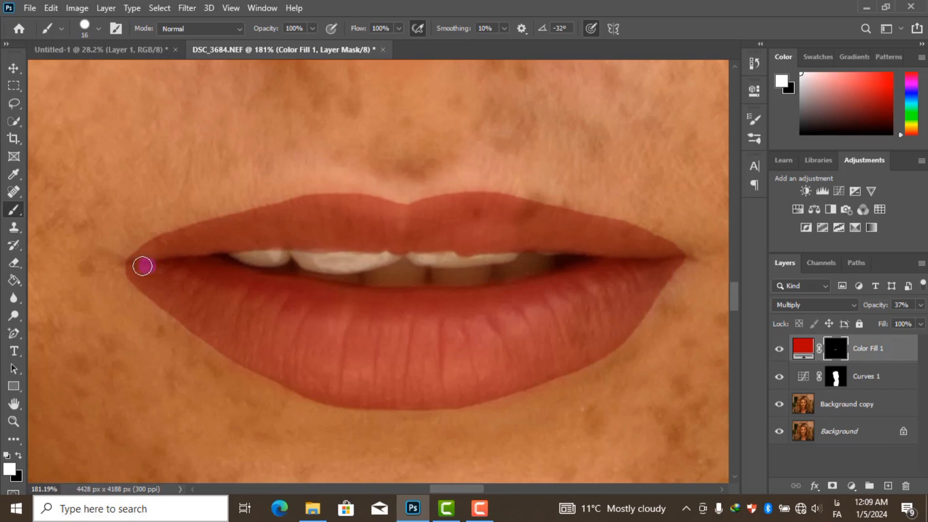
scroll(289, 321, up, 3)
scroll(337, 310, down, 3)
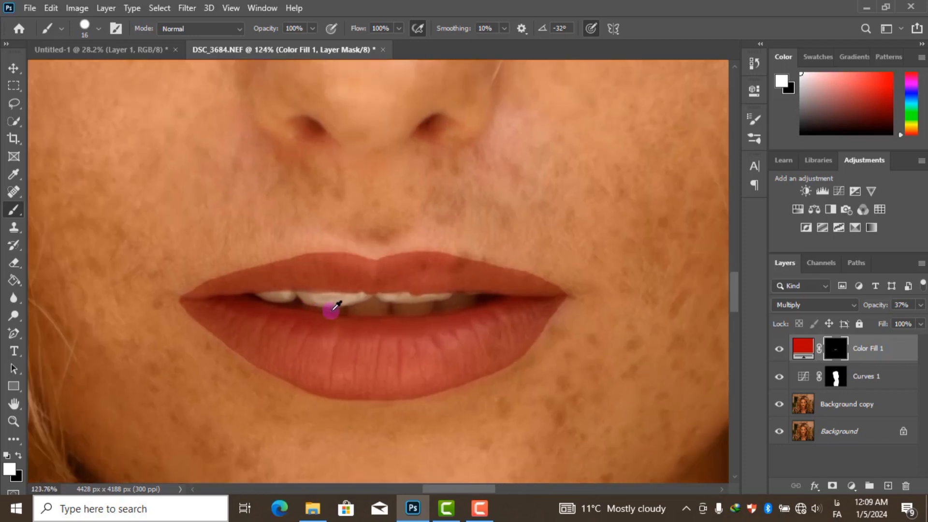
double_click(899, 356)
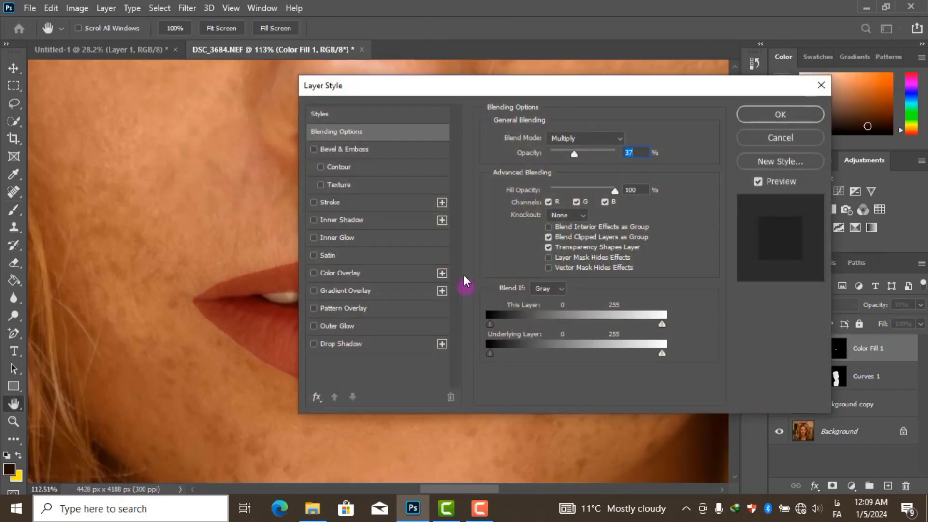
Split the underlying-layer Blend If slider to fade the red out of the darkest lip tones.
drag(443, 85, 650, 120)
key(alt)
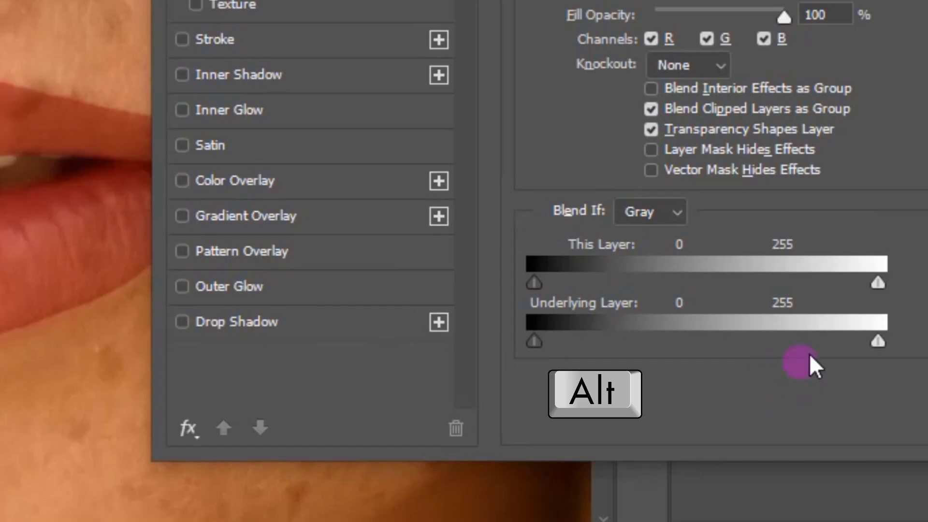
drag(765, 348, 646, 344)
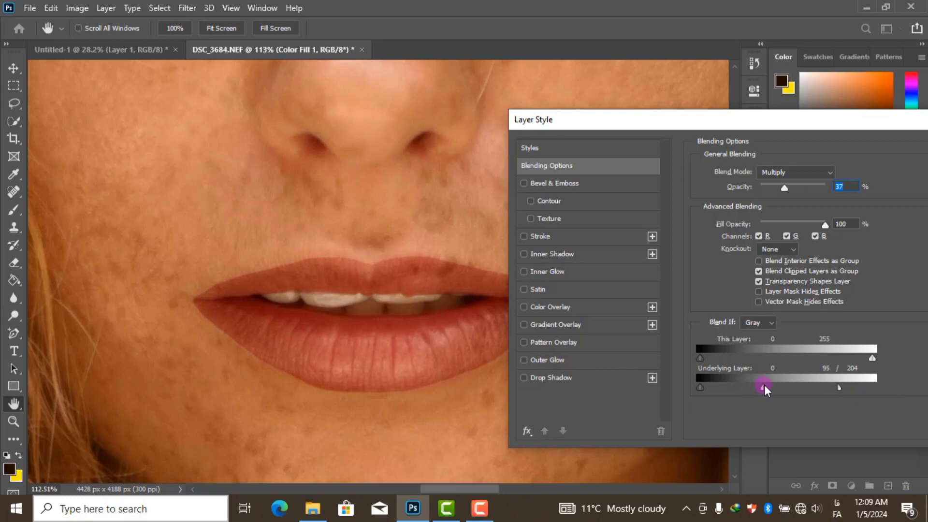
drag(694, 121, 521, 127)
click(791, 158)
Raise the lip colour opacity to 95% and feather its mask to 6 px.
key(b)
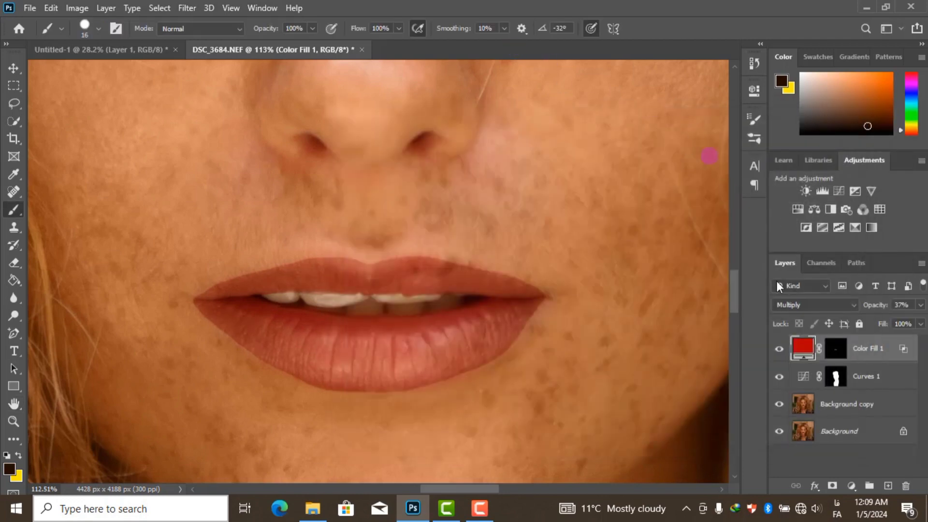
drag(870, 305, 924, 305)
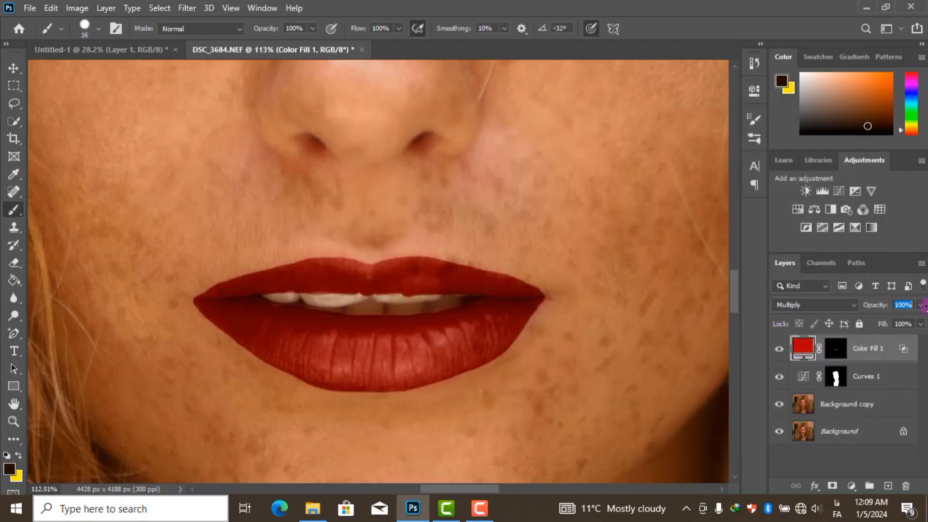
text(95)
click(835, 348)
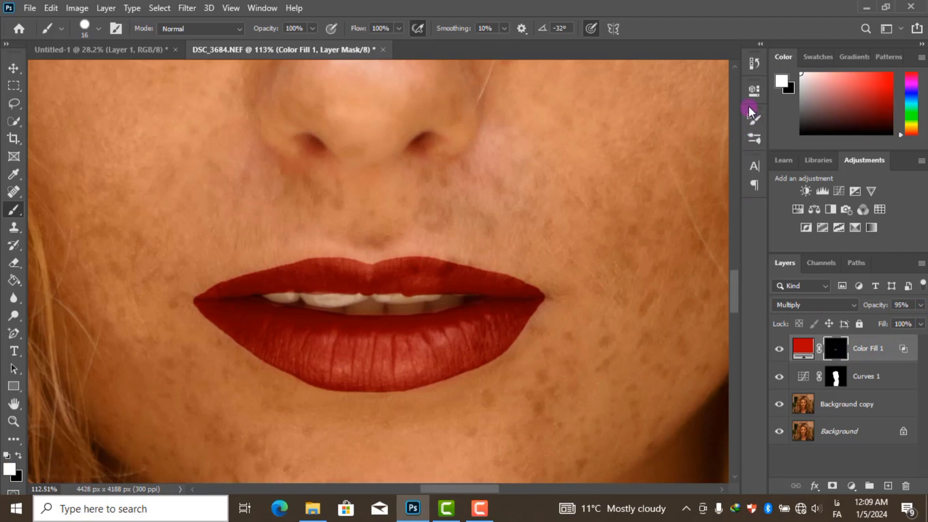
click(752, 101)
drag(576, 221, 605, 221)
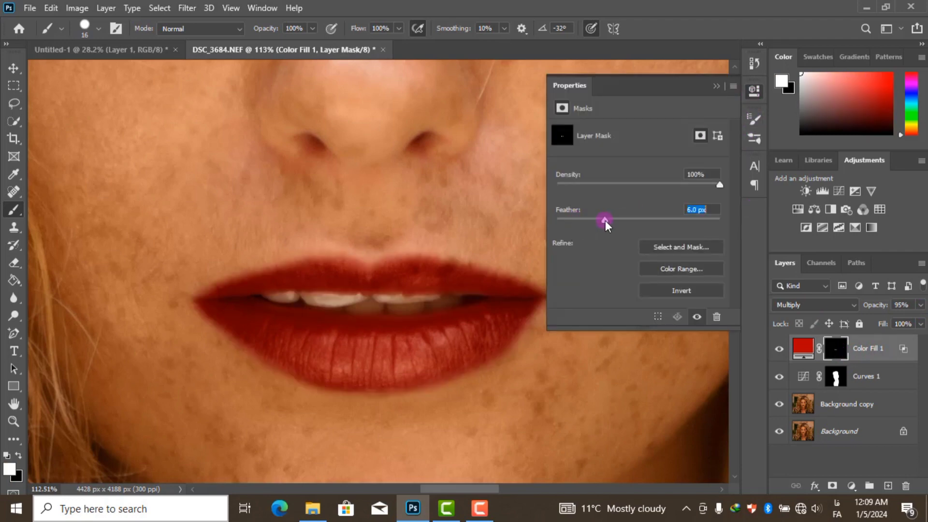
click(715, 91)
Brush the red across the rest of the upper lip.
scroll(594, 215, down, 10)
scroll(358, 270, up, 4)
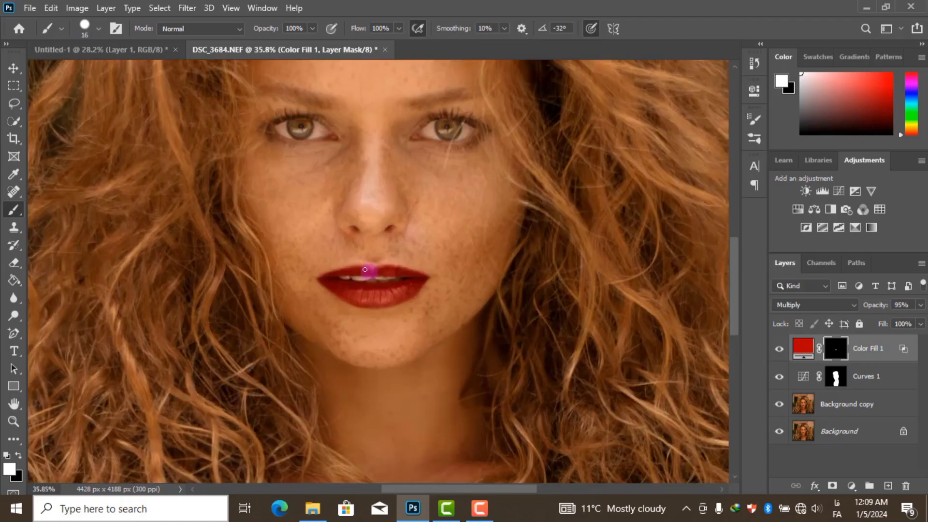
scroll(387, 266, up, 4)
scroll(358, 264, up, 1)
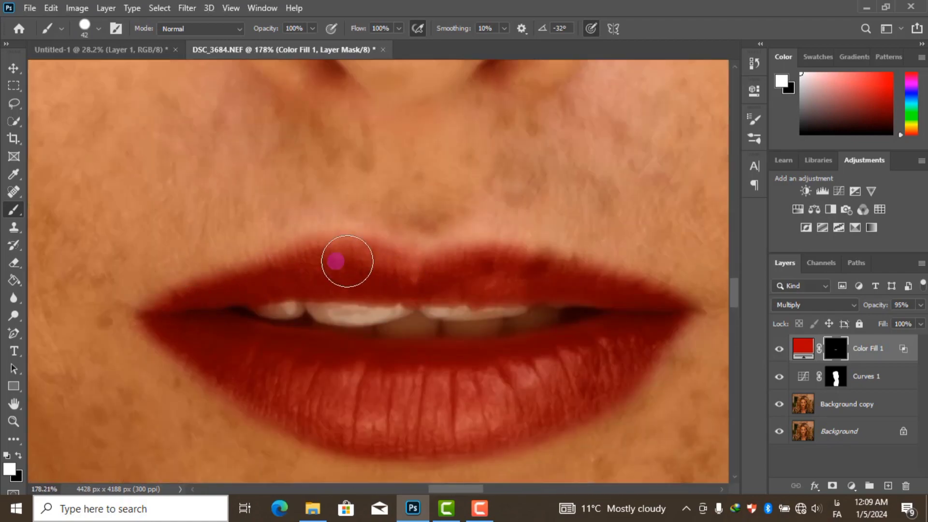
drag(345, 259, 627, 307)
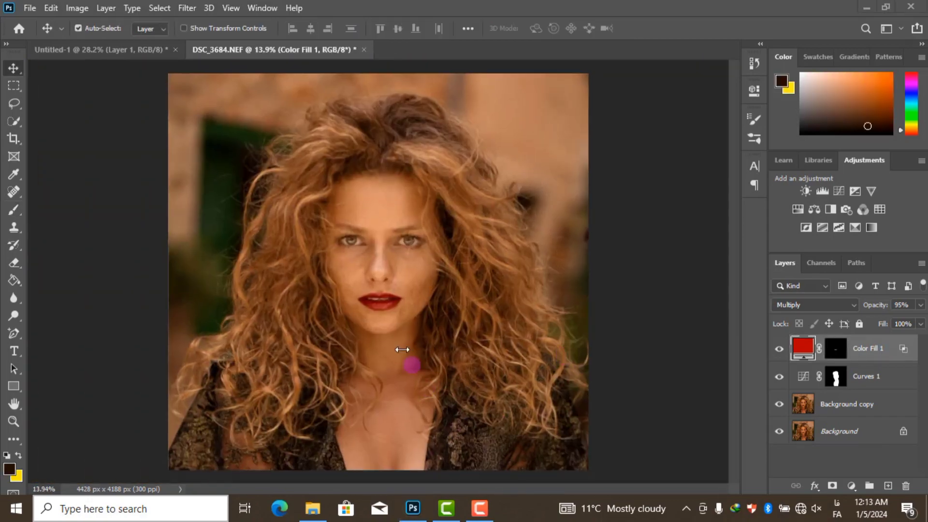
Zoom in on the eyes and add a Hue/Saturation adjustment.
scroll(366, 223, up, 1)
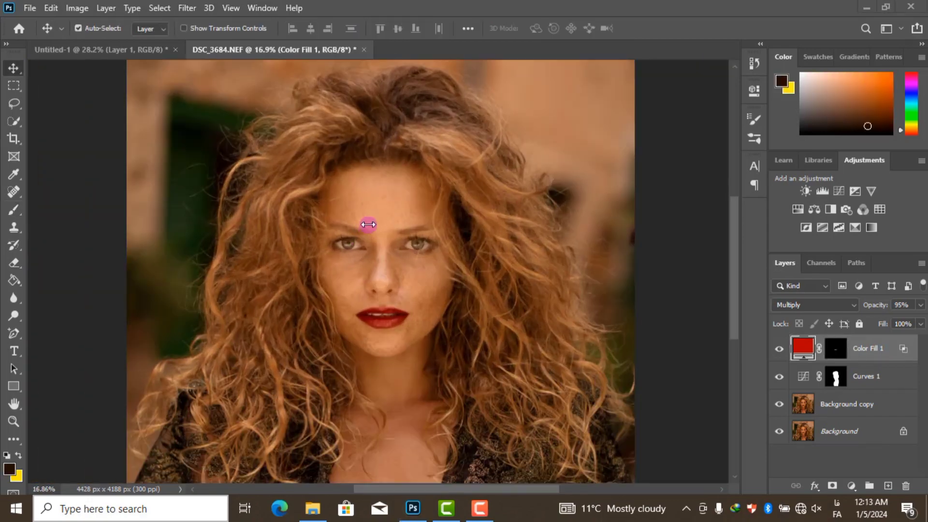
scroll(372, 231, up, 2)
scroll(371, 257, up, 2)
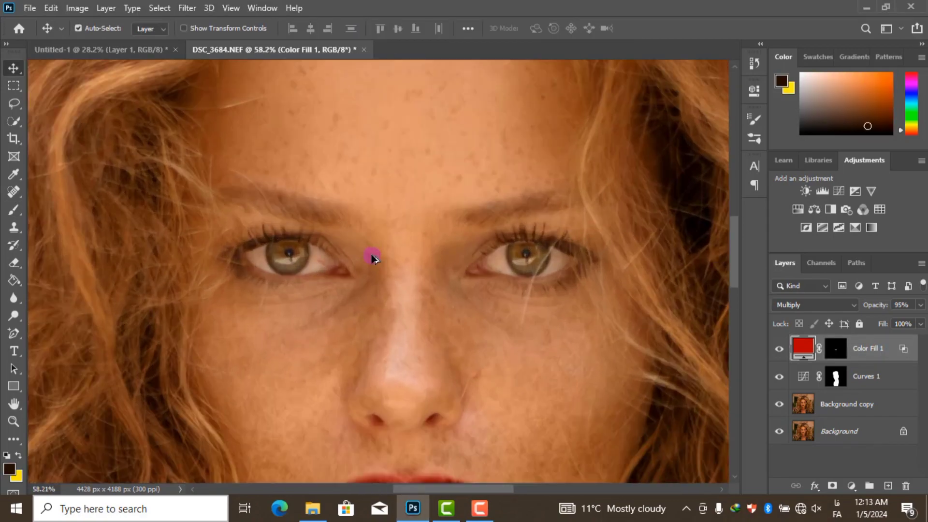
scroll(271, 263, up, 2)
scroll(275, 255, up, 2)
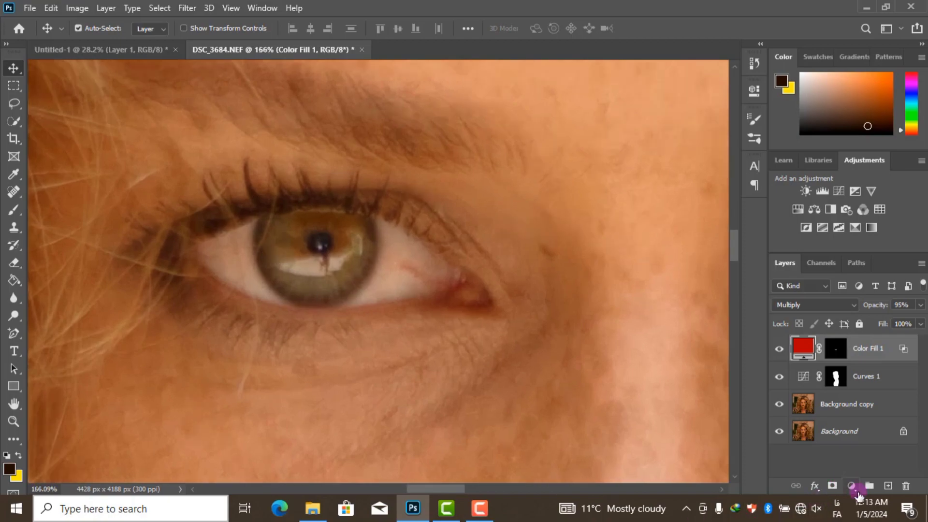
click(852, 486)
click(803, 265)
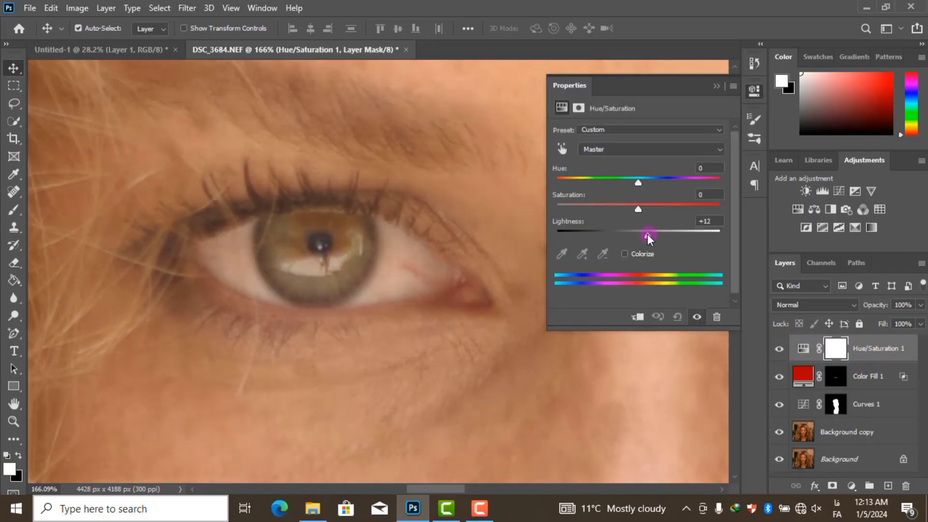
Turn on Colorize and tune hue, saturation and lightness to a dark brown tint.
drag(635, 237, 613, 239)
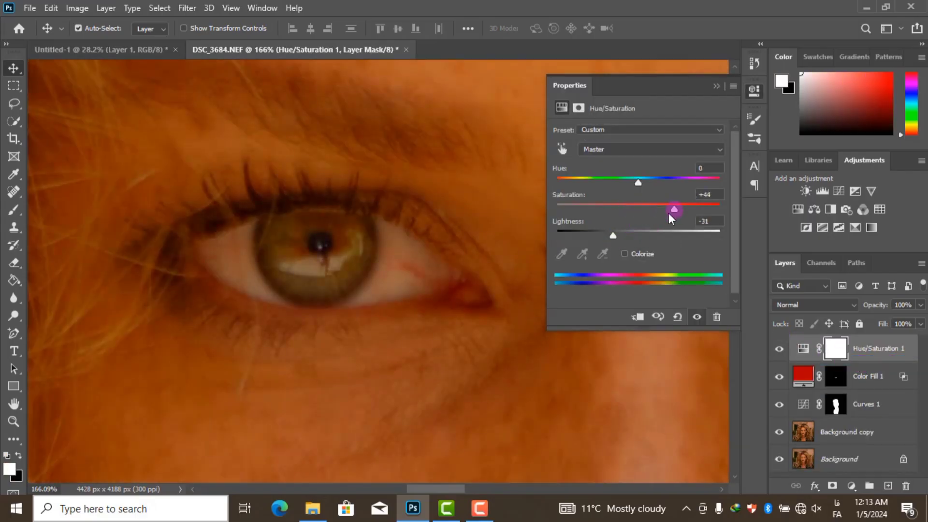
drag(638, 209, 601, 216)
mouse_move(638, 182)
mouse_down()
mouse_move(563, 184)
mouse_move(670, 187)
mouse_move(718, 209)
mouse_move(570, 210)
mouse_move(655, 210)
mouse_move(590, 233)
mouse_up()
click(624, 254)
drag(658, 206, 666, 209)
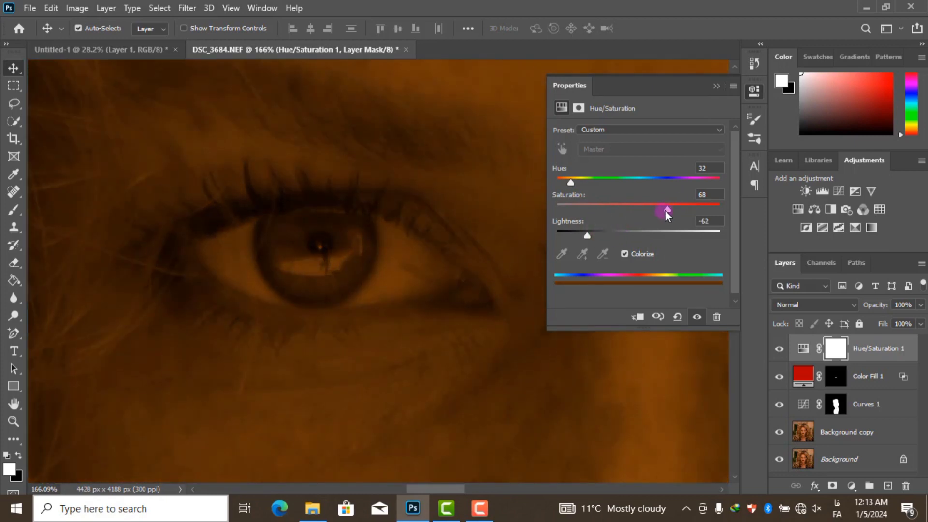
mouse_move(572, 184)
mouse_down()
mouse_move(559, 185)
mouse_move(566, 186)
mouse_up()
click(716, 85)
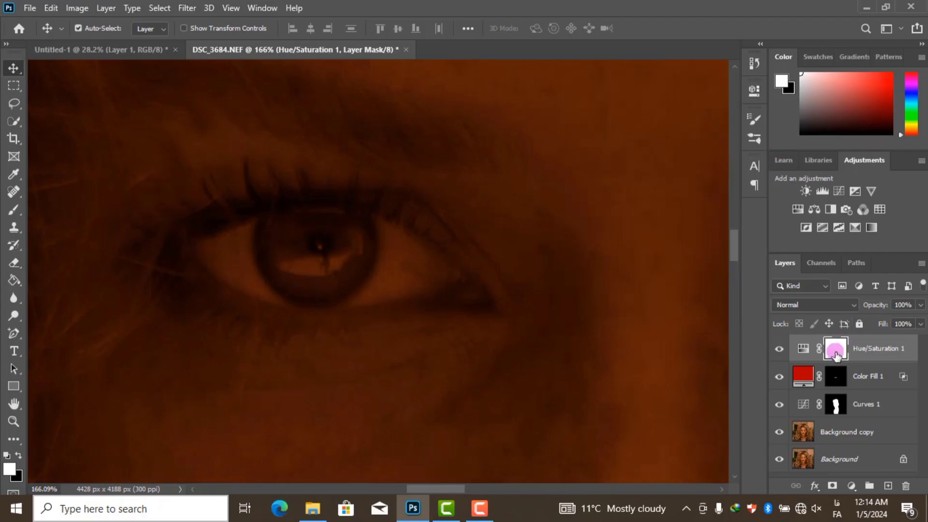
Invert the tint's mask and paint the dark brown onto the left iris.
key(ctrl+i)
scroll(245, 240, up, 5)
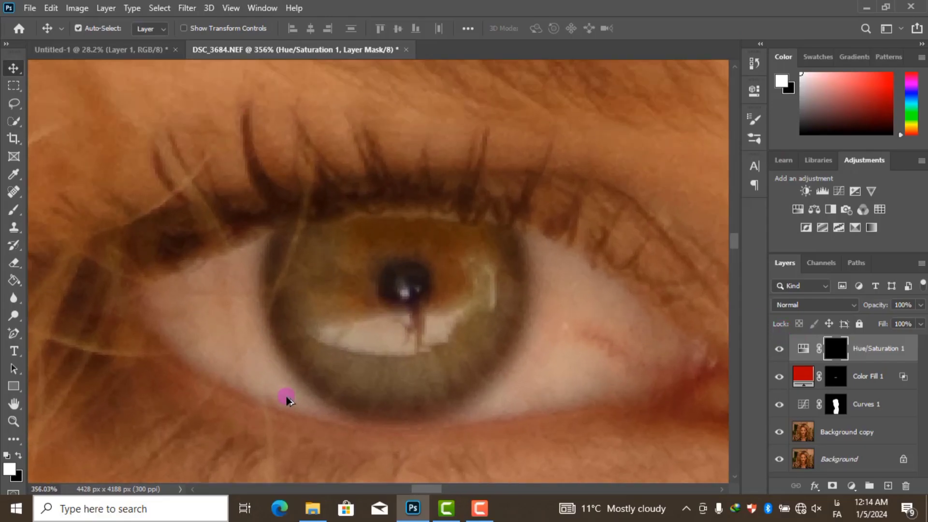
scroll(287, 400, down, 1)
click(14, 209)
right_click(367, 274)
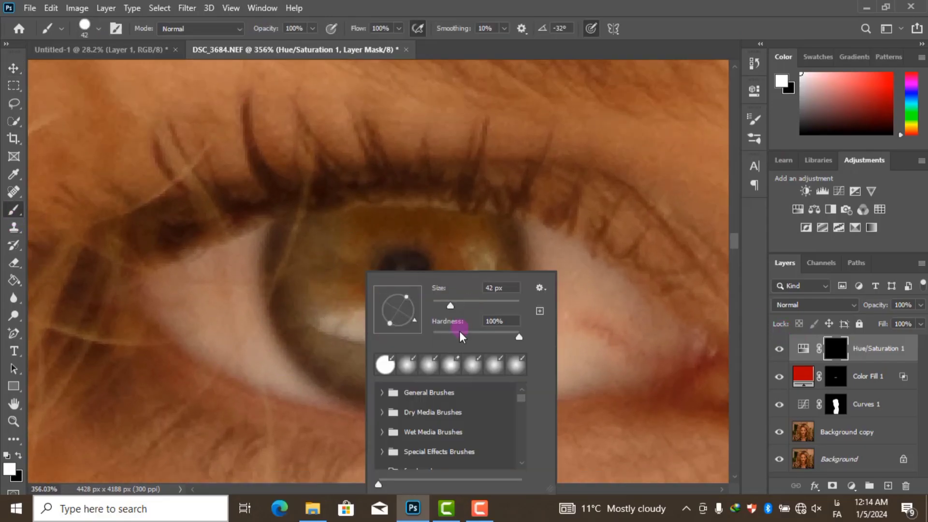
key(Return)
mouse_move(350, 295)
mouse_down()
mouse_move(311, 263)
mouse_move(358, 341)
mouse_move(342, 335)
mouse_move(410, 245)
mouse_move(462, 306)
mouse_move(395, 357)
mouse_move(441, 303)
mouse_move(456, 325)
mouse_move(340, 246)
mouse_move(535, 252)
mouse_move(487, 264)
mouse_up()
Hide the Hue/Saturation eye tint layer for now.
scroll(340, 247, down, 5)
scroll(572, 265, up, 5)
scroll(487, 263, down, 10)
scroll(379, 320, down, 2)
scroll(363, 218, up, 3)
click(779, 349)
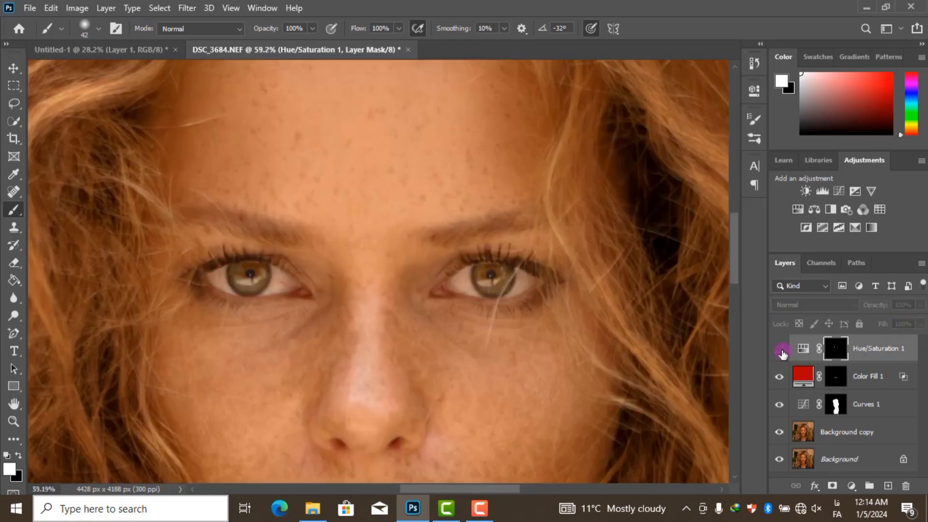
Add a Curves adjustment shaped into a contrast-boosting S-curve.
click(838, 191)
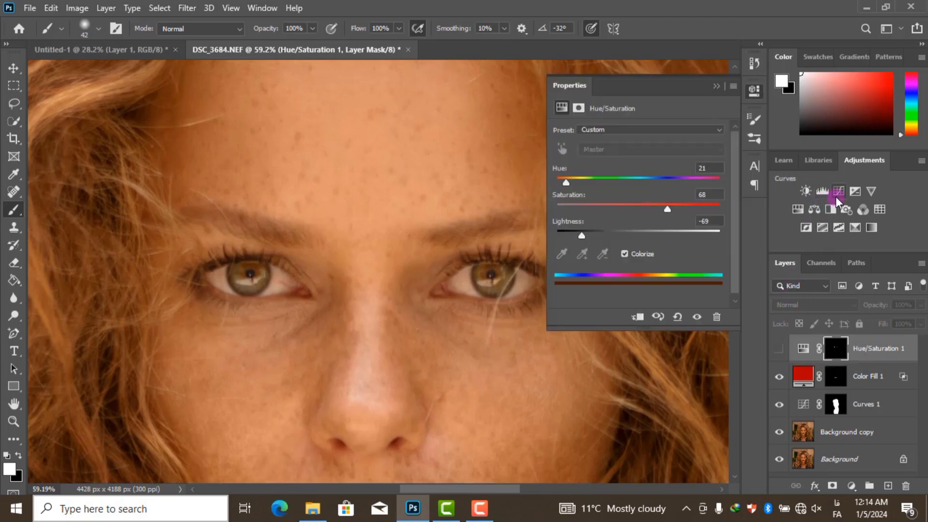
click(665, 214)
drag(665, 214, 666, 193)
mouse_move(627, 241)
mouse_down()
mouse_move(630, 260)
mouse_move(641, 226)
mouse_up()
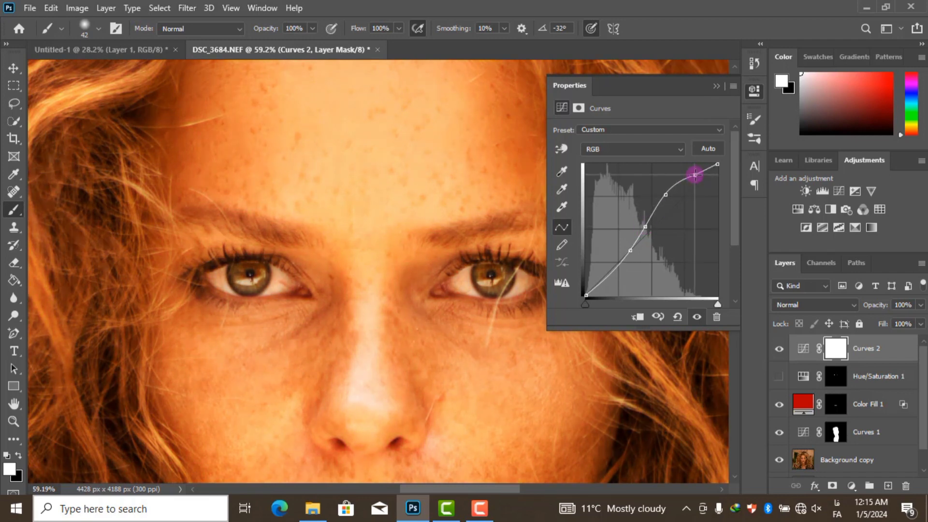
Lift the Curves 2 highlights, deepen shadows slightly, and invert its mask.
drag(692, 179, 686, 170)
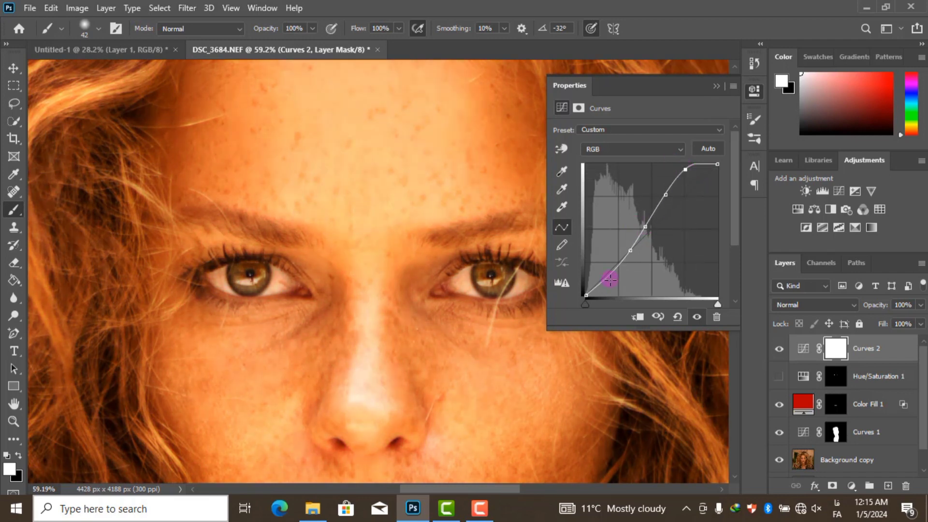
drag(610, 279, 611, 280)
click(717, 86)
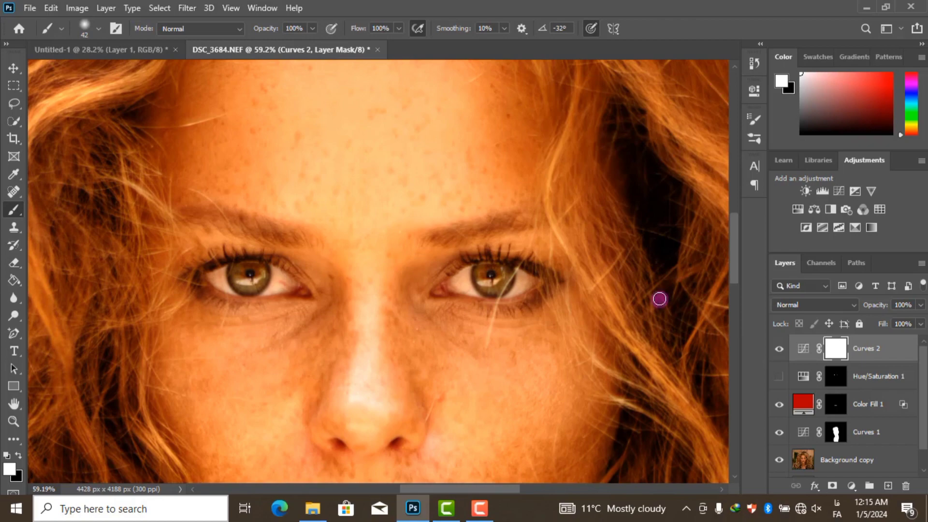
key(ctrl+i)
Paint white over both irises to reveal the brightening curve there.
scroll(472, 290, up, 4)
scroll(501, 300, up, 2)
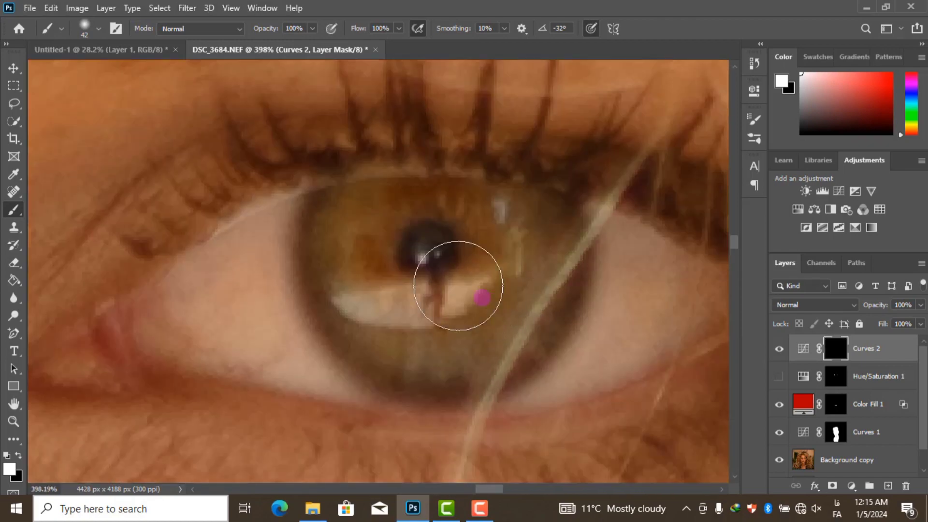
mouse_move(352, 257)
mouse_down()
mouse_move(441, 300)
mouse_move(517, 228)
mouse_move(531, 285)
mouse_up()
scroll(531, 271, down, 5)
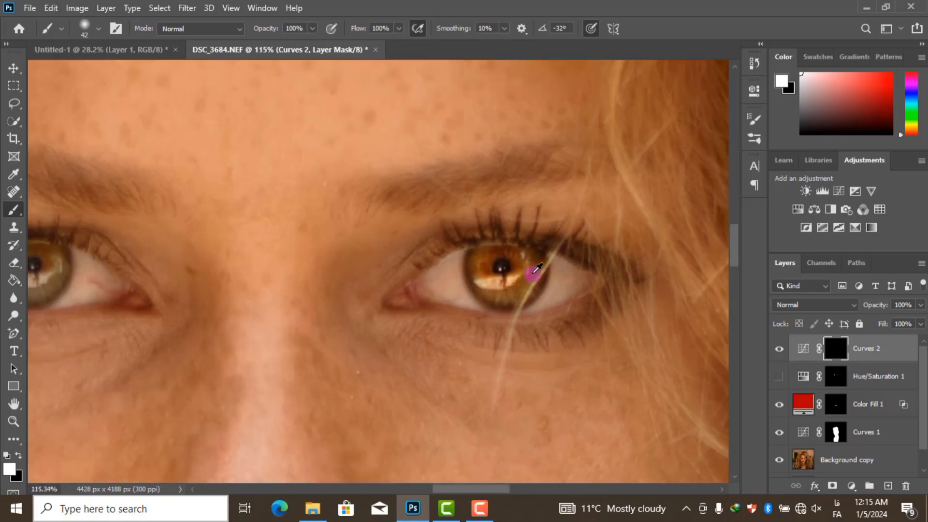
scroll(395, 246, up, 3)
scroll(372, 290, up, 2)
mouse_move(276, 248)
mouse_down()
mouse_move(336, 385)
mouse_move(461, 238)
mouse_up()
Turn the Hue/Saturation 1 eye tint back on and select it.
scroll(382, 271, down, 3)
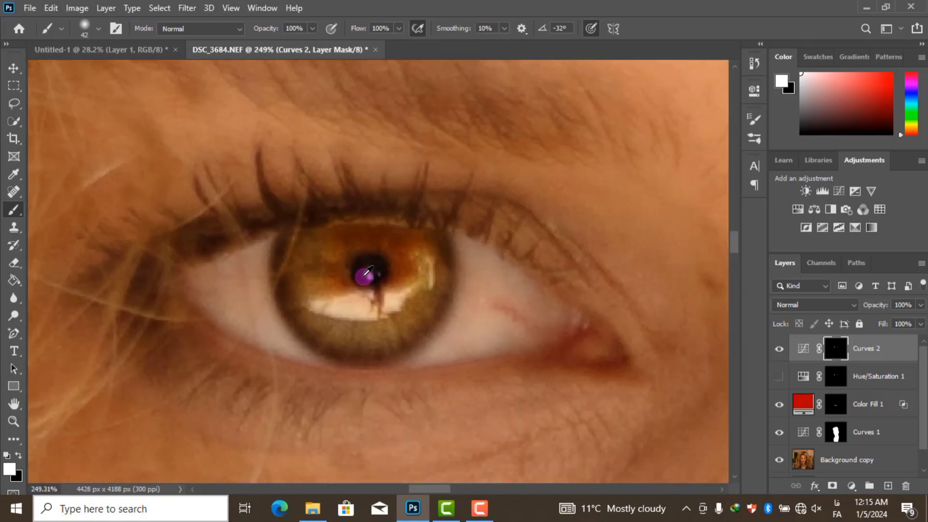
scroll(473, 276, down, 5)
scroll(476, 273, up, 2)
click(779, 377)
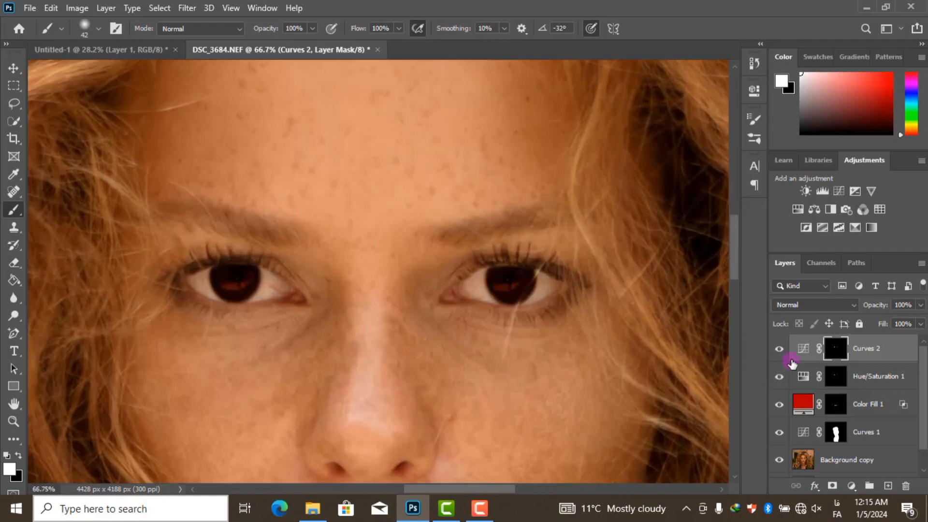
click(791, 365)
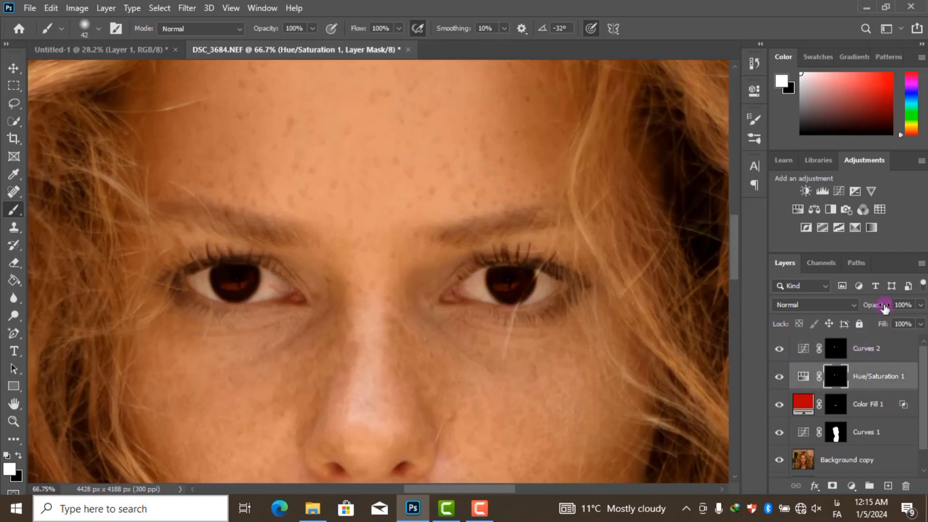
Lower the eye tint's opacity for a lighter brown and fit the portrait on screen.
drag(884, 308, 840, 312)
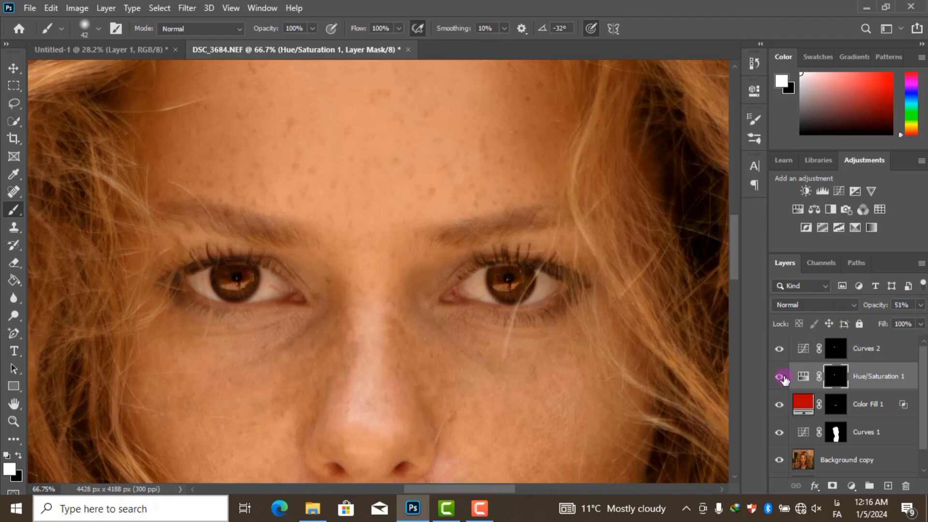
key(ctrl+0)
scroll(429, 305, up, 3)
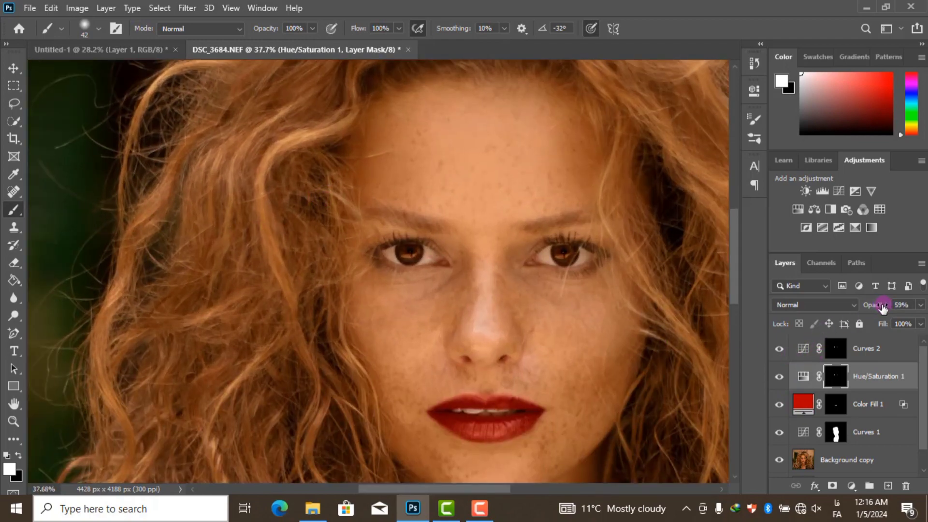
Set the Curves 2 blend mode to Darker Color, then refit and zoom in.
click(894, 350)
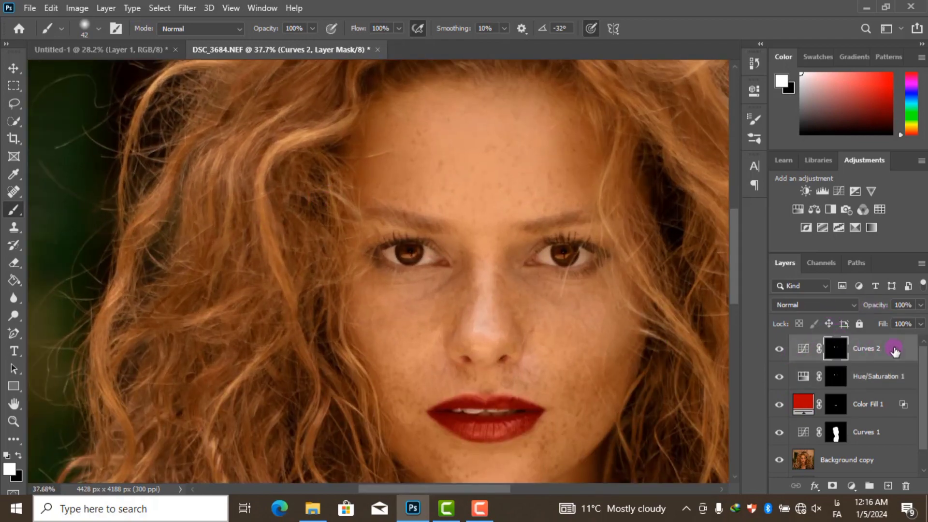
click(803, 348)
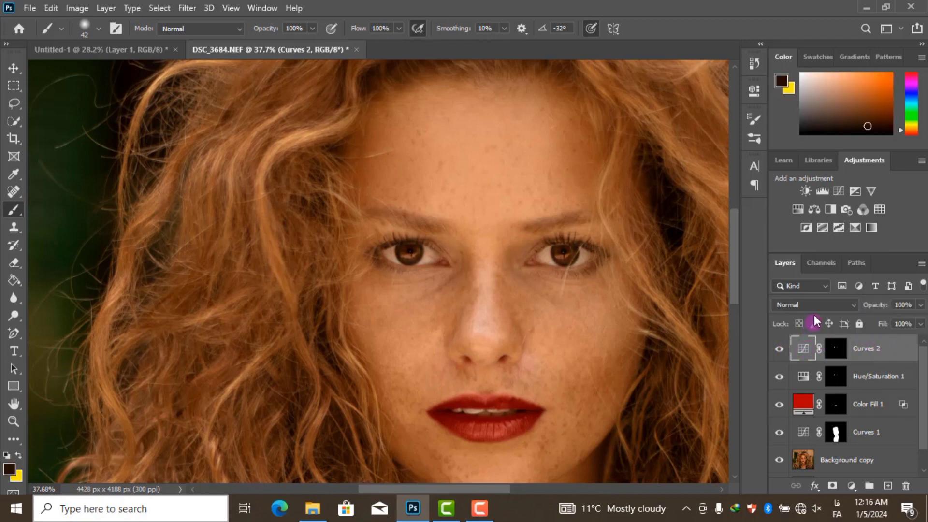
click(814, 305)
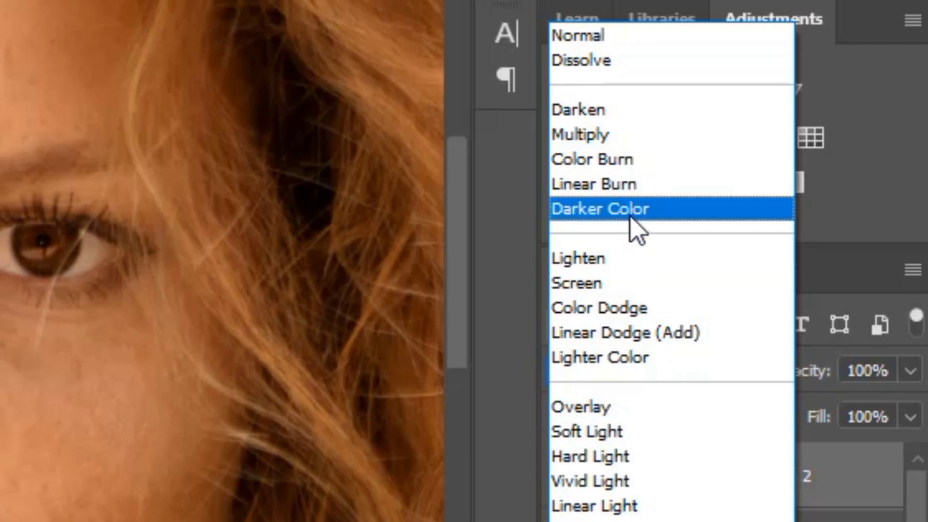
click(632, 215)
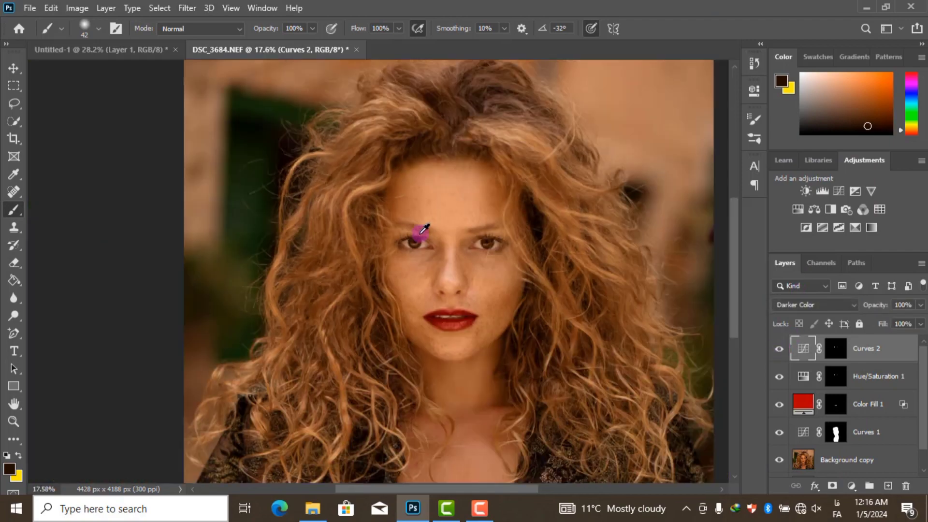
key(ctrl+0)
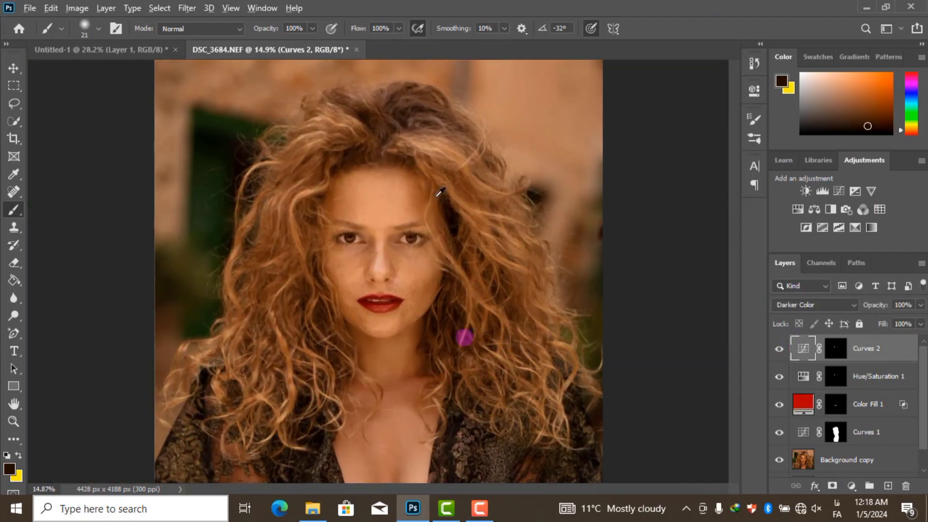
scroll(389, 280, up, 5)
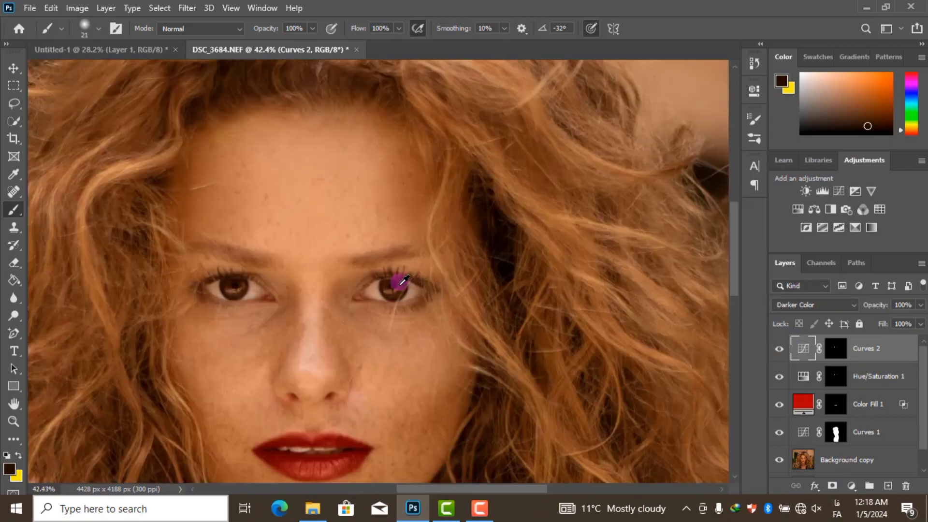
scroll(393, 301, up, 3)
scroll(338, 323, up, 2)
Add a dark brown (1c1207) Solid Color fill layer and invert its mask to hide it.
click(852, 485)
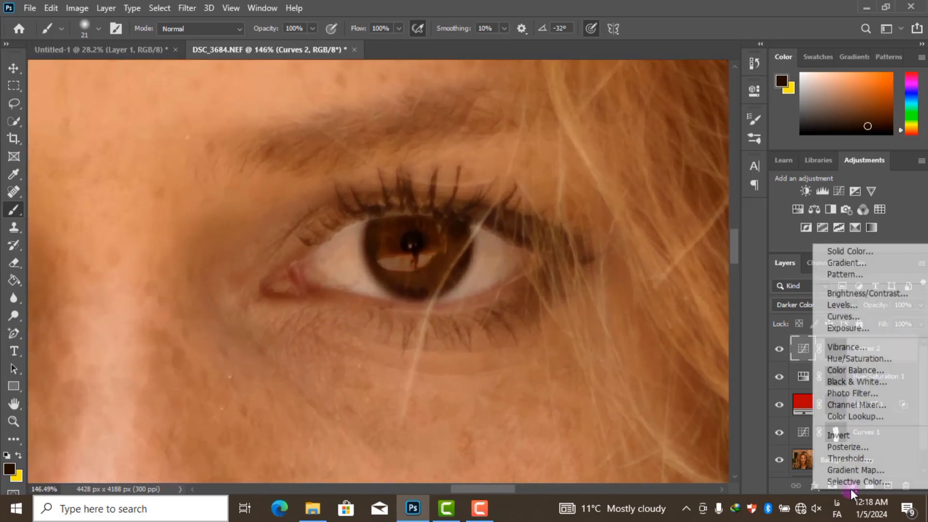
click(827, 251)
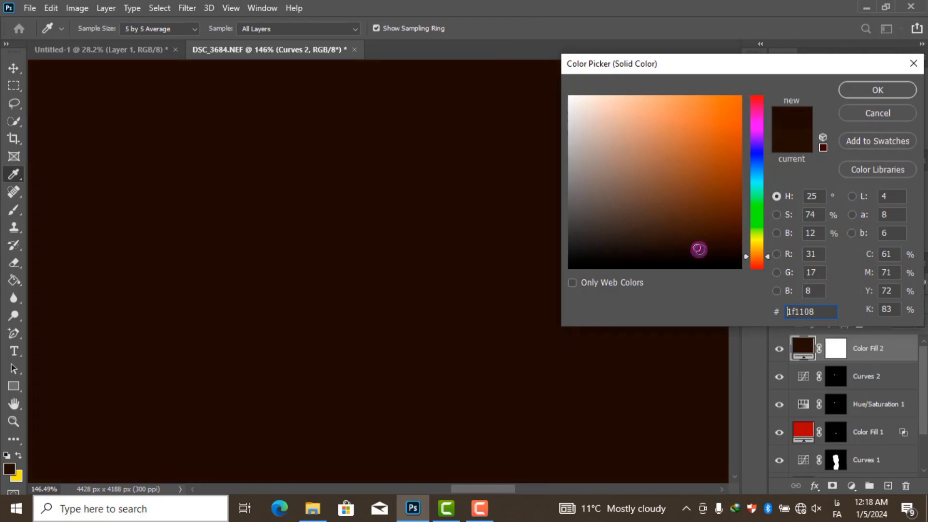
click(700, 250)
click(762, 253)
click(878, 90)
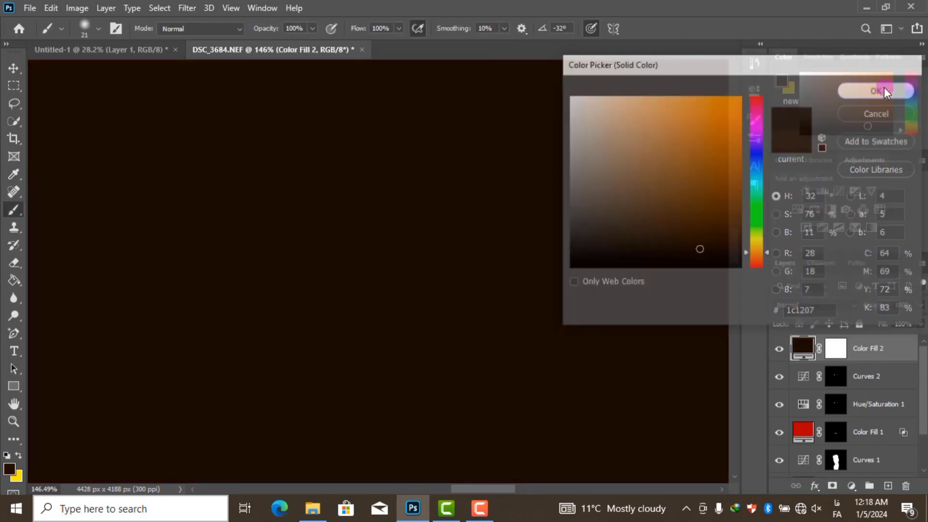
click(836, 349)
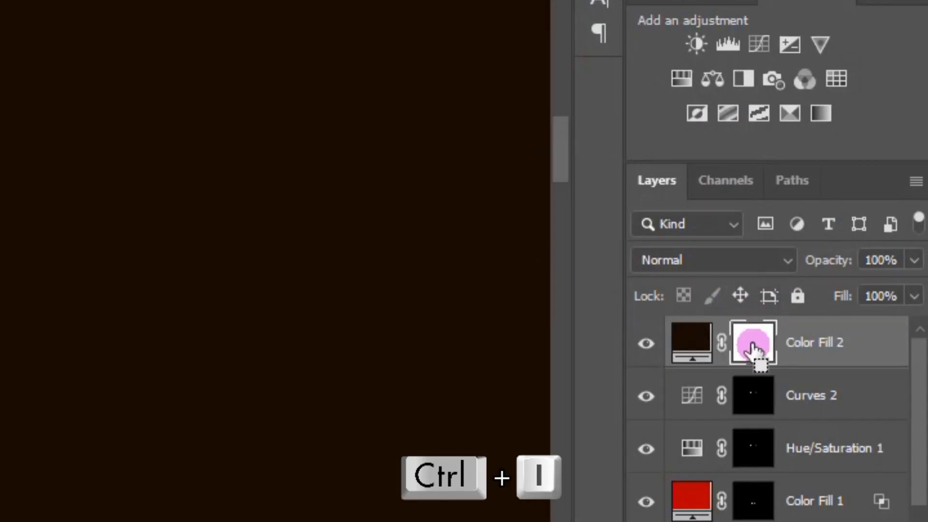
key(ctrl+i)
Paint thick liner along the first eye's lower lid to the outer corner.
scroll(531, 301, up, 2)
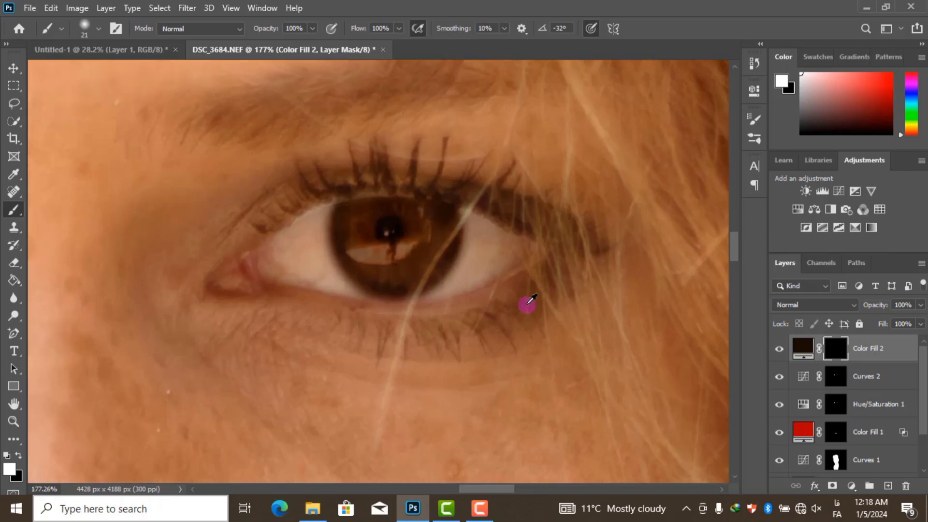
mouse_move(415, 324)
mouse_down()
mouse_move(501, 304)
mouse_move(580, 244)
mouse_up()
mouse_move(297, 319)
mouse_down()
mouse_move(311, 312)
mouse_move(400, 325)
mouse_move(577, 246)
mouse_move(503, 198)
mouse_move(352, 172)
mouse_move(314, 193)
mouse_up()
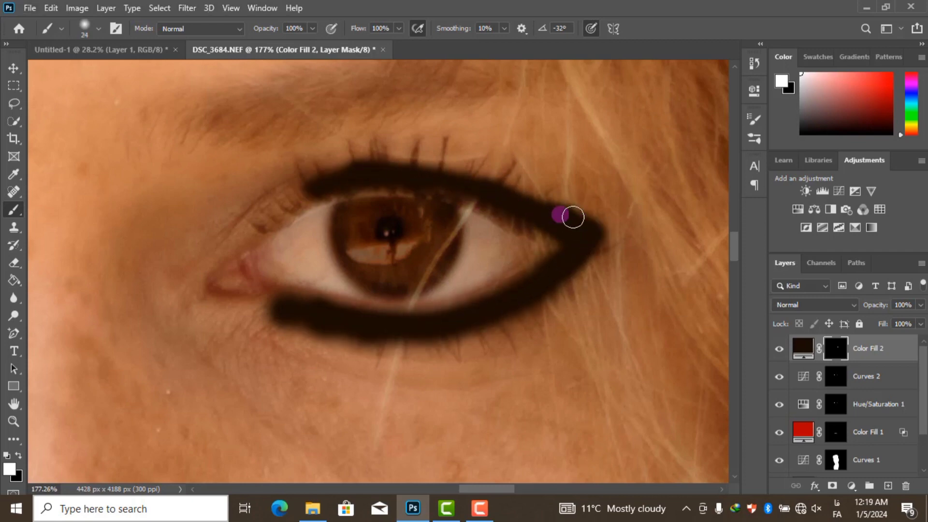
scroll(571, 215, down, 4)
scroll(249, 244, up, 4)
Paint liner around the other eye, including along the upper lid.
mouse_move(225, 249)
mouse_down()
mouse_move(251, 275)
mouse_move(427, 314)
mouse_move(352, 312)
mouse_move(258, 265)
mouse_move(287, 248)
mouse_move(280, 268)
mouse_up()
scroll(426, 312, down, 2)
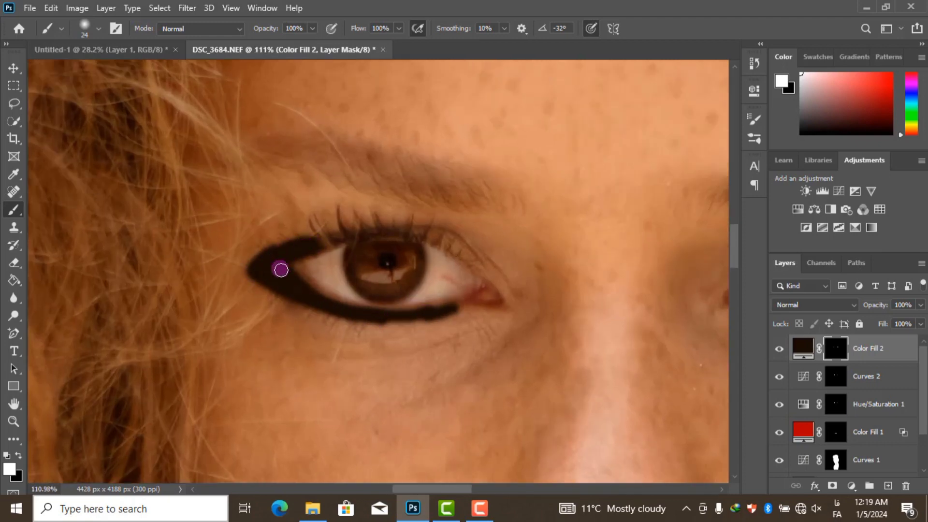
scroll(280, 268, up, 2)
scroll(311, 222, up, 1)
drag(311, 222, 534, 259)
scroll(368, 245, down, 1)
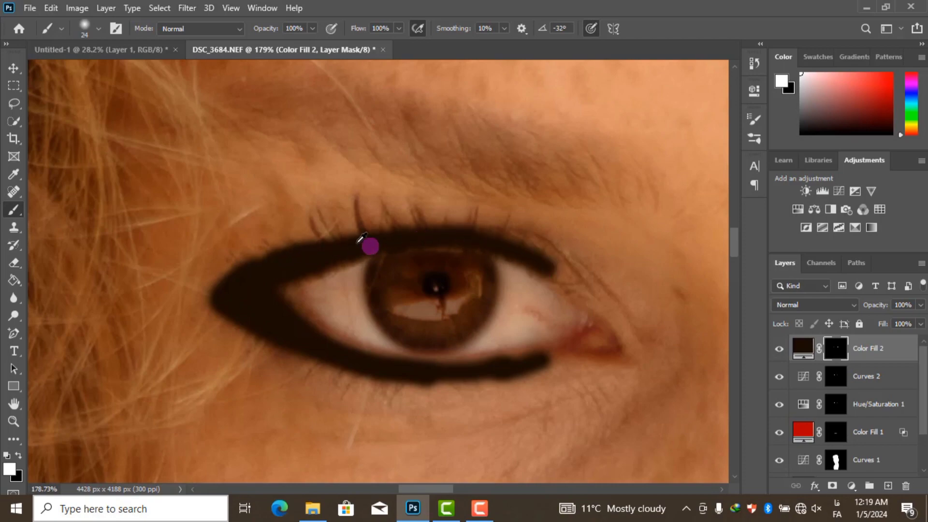
scroll(424, 265, down, 5)
scroll(456, 278, up, 5)
scroll(453, 315, down, 5)
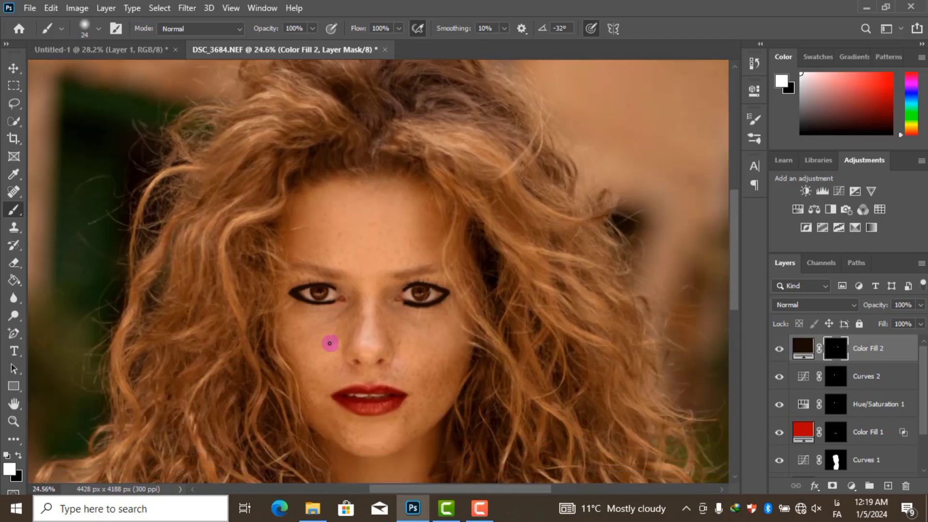
scroll(275, 332, up, 1)
Split Color Fill 2's Underlying Layer Blend If sliders to fade liner over darkest and brightest tones.
double_click(896, 356)
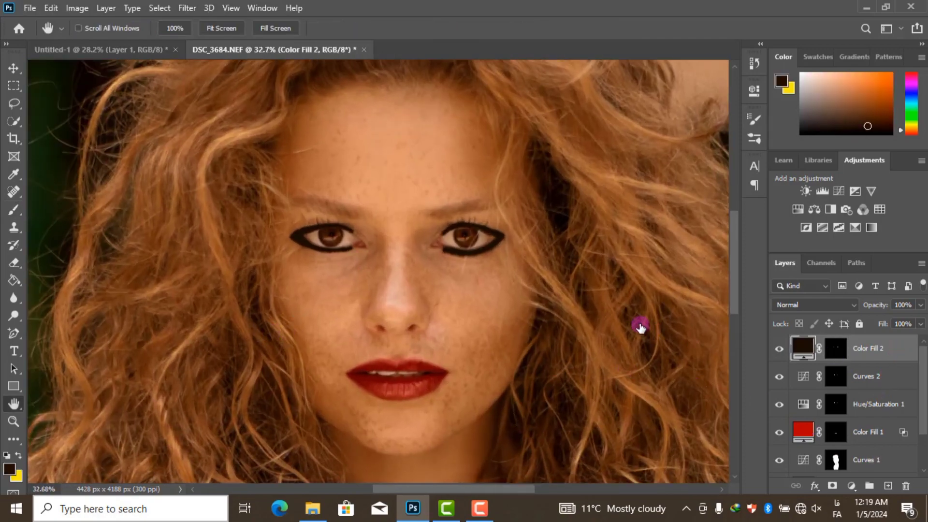
drag(391, 124, 558, 97)
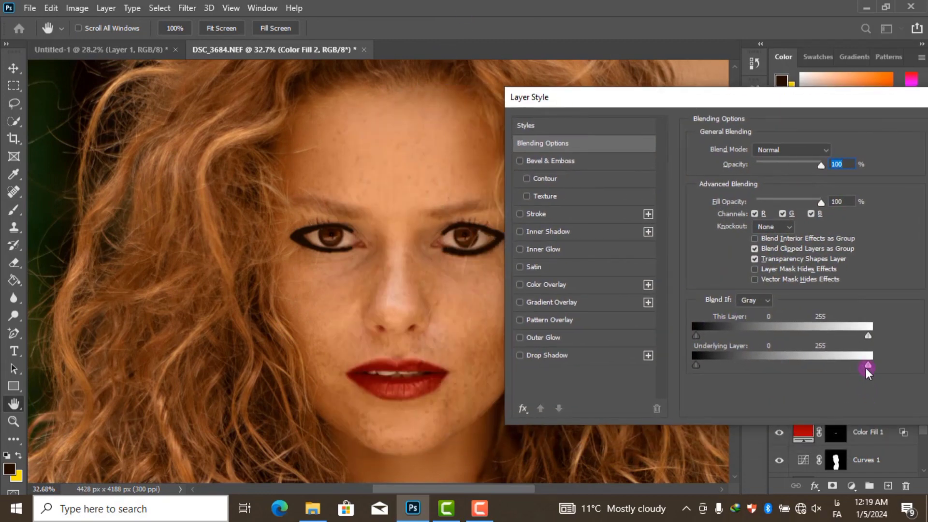
mouse_move(866, 367)
mouse_down()
mouse_move(763, 358)
mouse_move(817, 363)
mouse_up()
drag(696, 366, 713, 367)
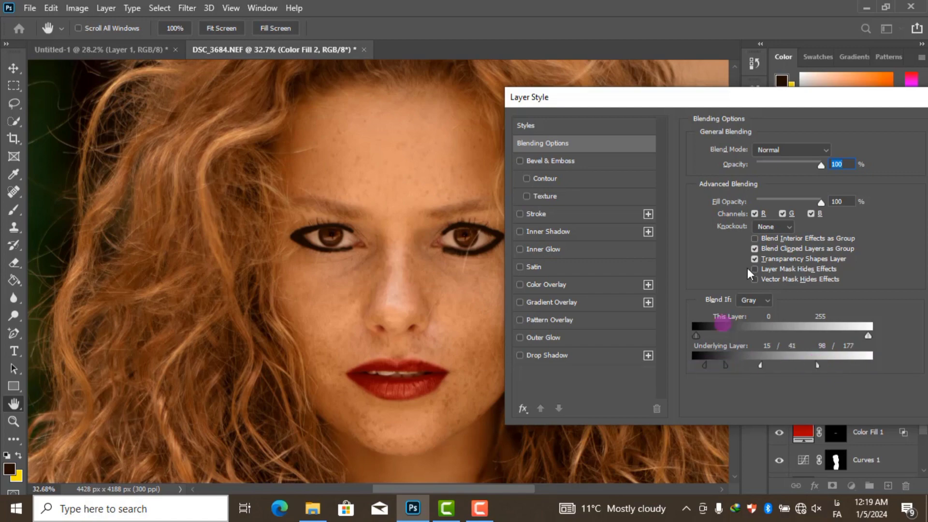
drag(715, 99, 550, 81)
click(824, 116)
scroll(412, 243, up, 5)
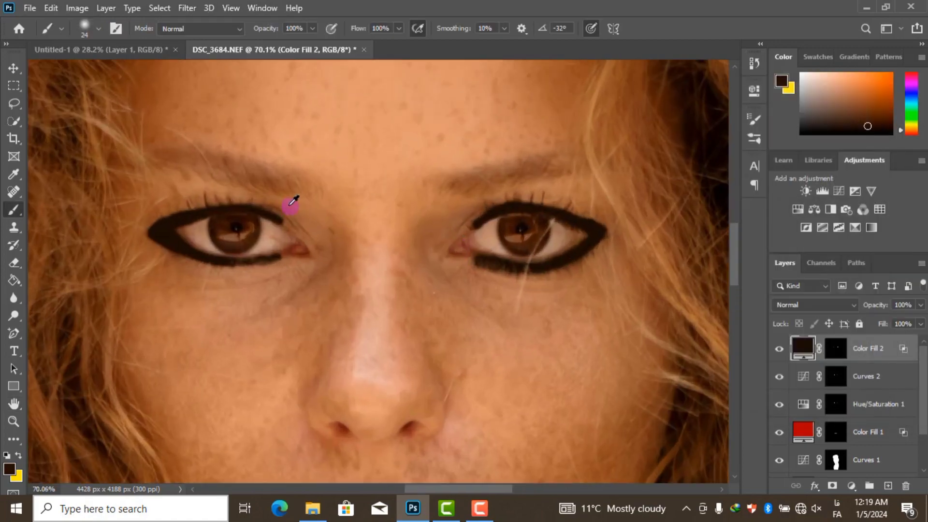
Set the eyeliner layer to Multiply and bring up its mask properties.
click(800, 305)
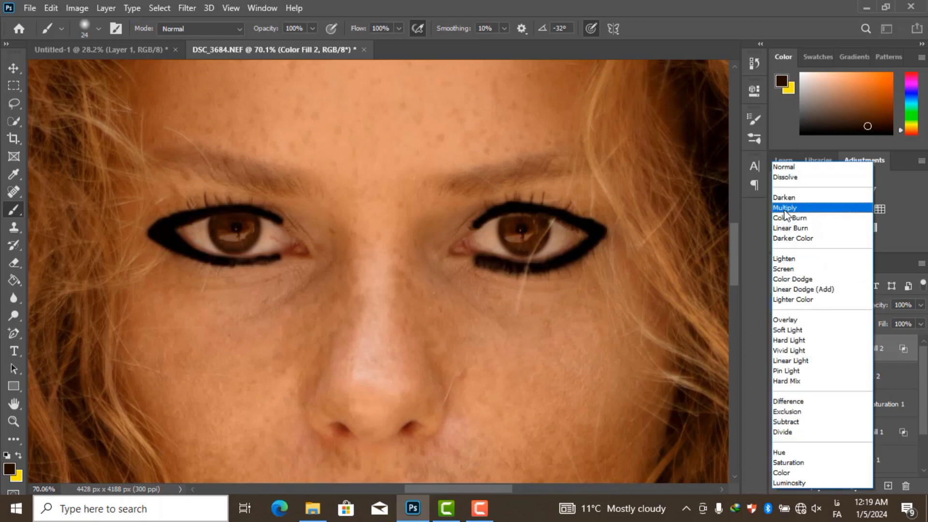
click(795, 209)
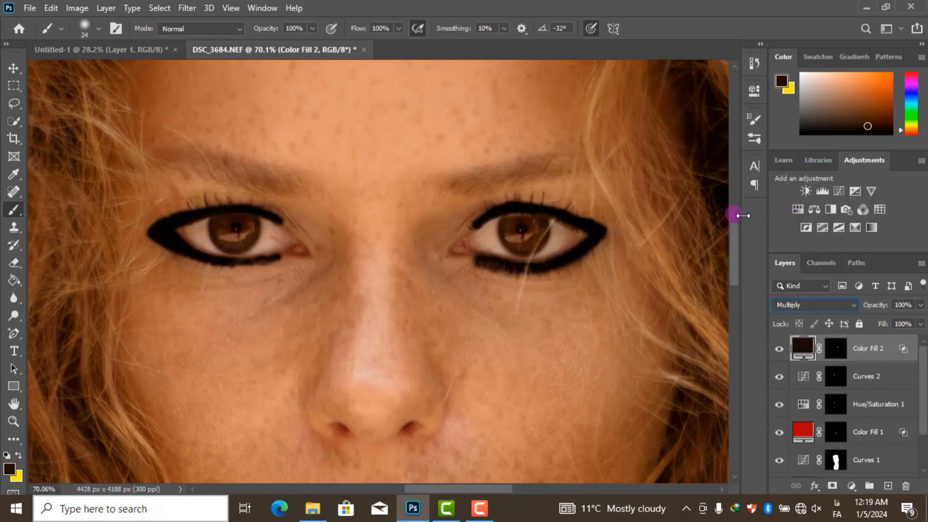
click(751, 93)
click(835, 348)
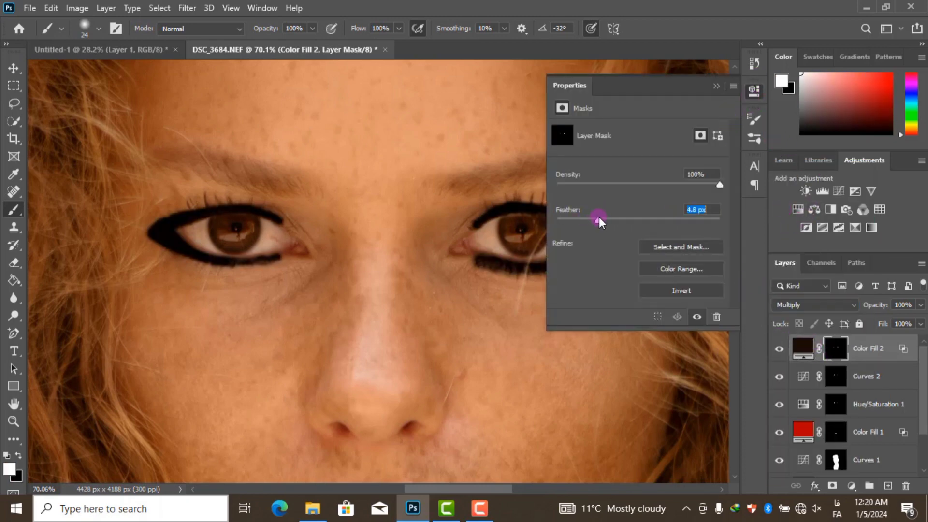
Feather the eyeliner mask to 15.6 px and put away the mask properties.
mouse_move(599, 217)
mouse_down()
mouse_move(639, 219)
mouse_move(625, 219)
mouse_up()
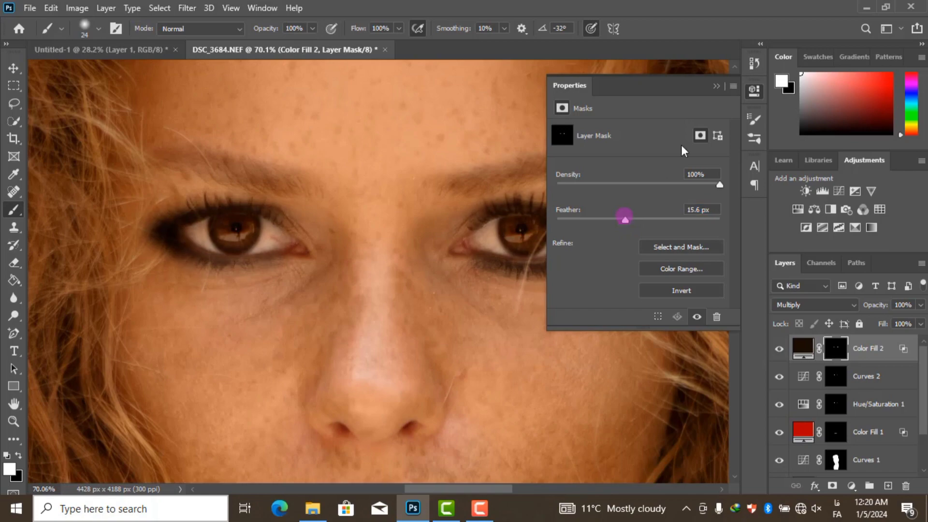
click(716, 86)
scroll(438, 270, down, 3)
scroll(437, 270, down, 3)
scroll(360, 226, up, 4)
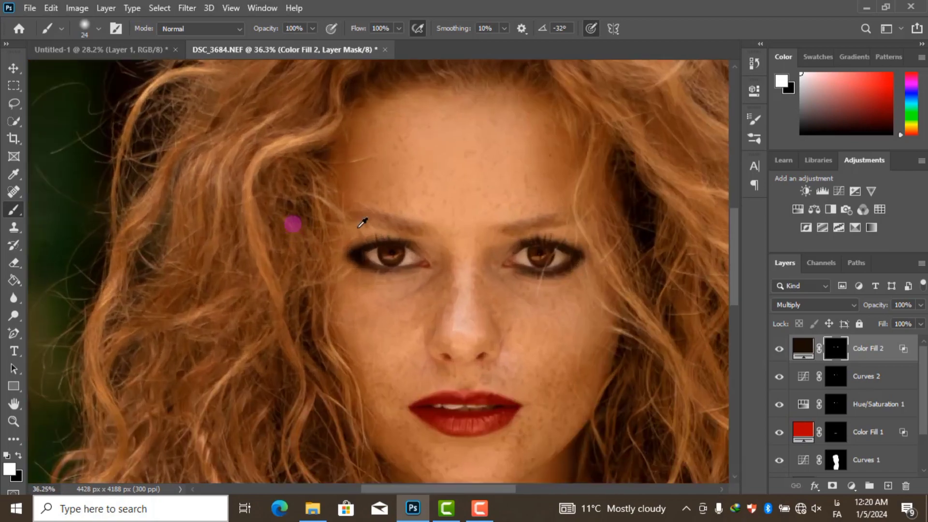
scroll(452, 249, up, 3)
scroll(523, 269, up, 2)
scroll(543, 275, up, 1)
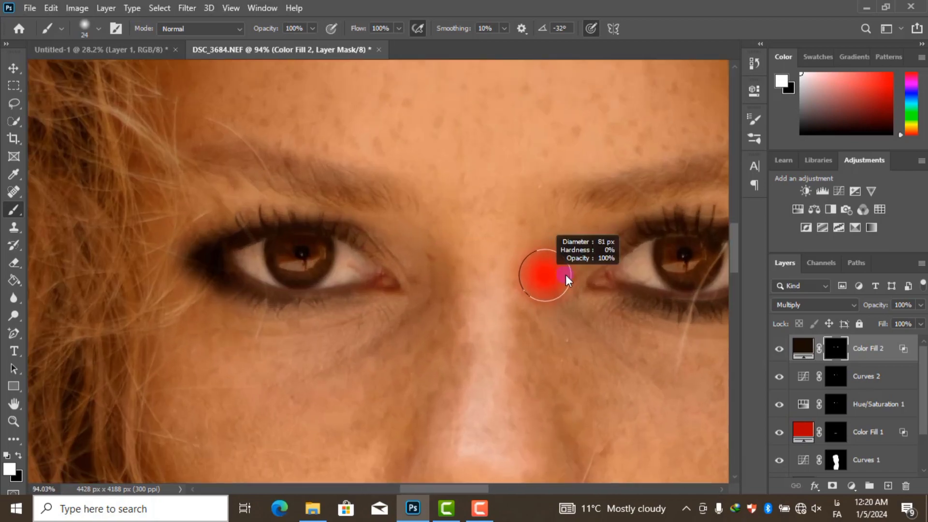
Lower brush opacity to 26% and softly touch up liner near the inner corner.
click(277, 30)
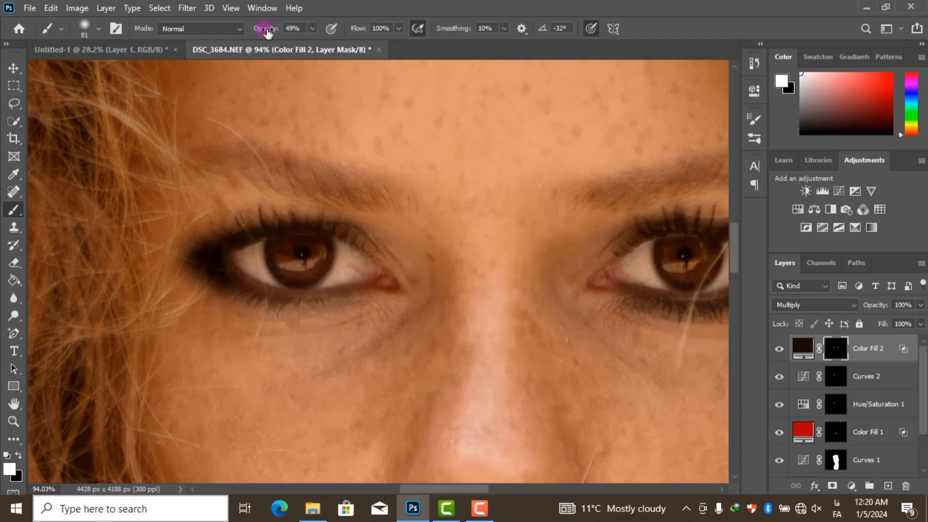
drag(262, 29, 259, 29)
drag(605, 240, 624, 302)
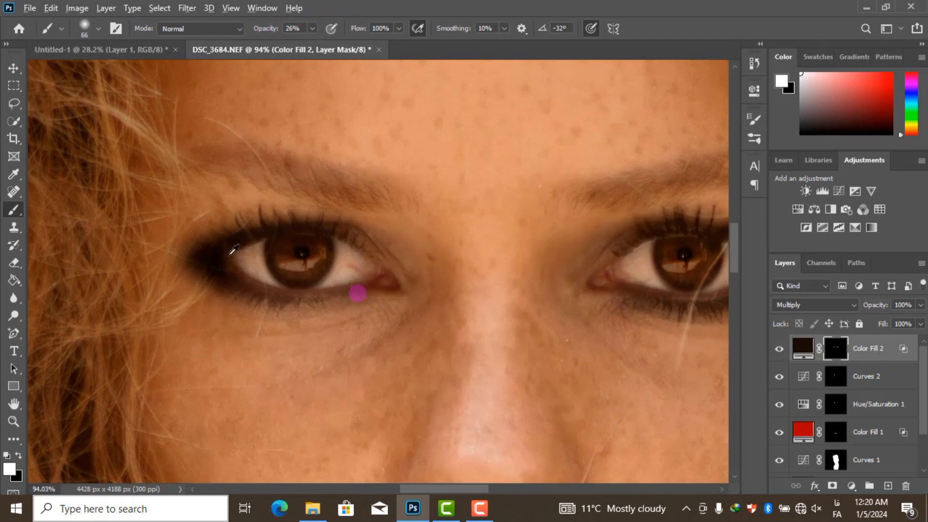
scroll(184, 242, down, 3)
scroll(302, 213, down, 5)
scroll(373, 224, down, 2)
scroll(449, 339, down, 1)
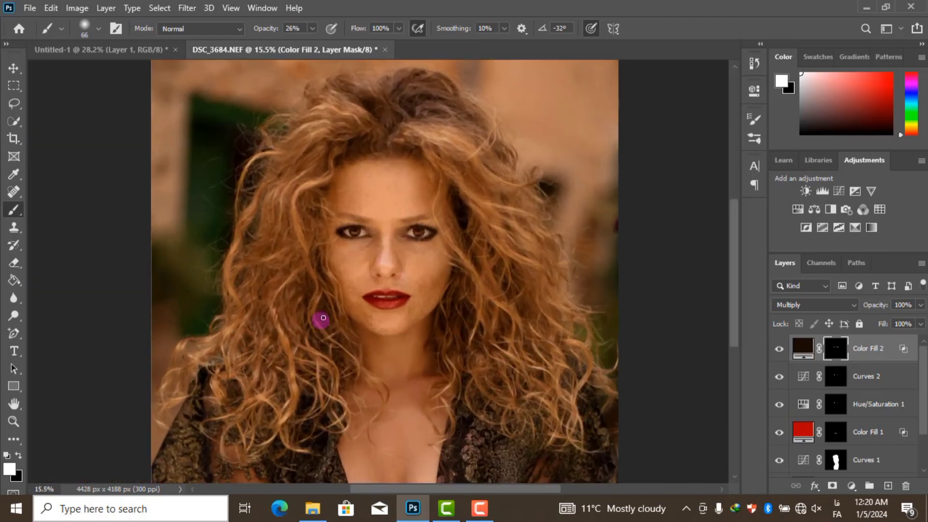
scroll(321, 317, up, 4)
scroll(435, 222, up, 3)
scroll(429, 306, up, 1)
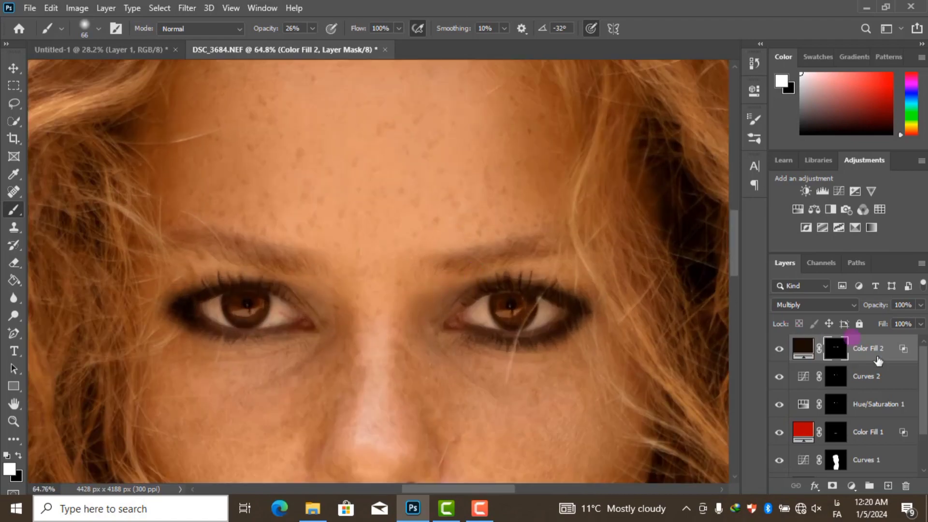
Add another dark brown Solid Color fill with an inverted mask, set to Multiply.
click(851, 486)
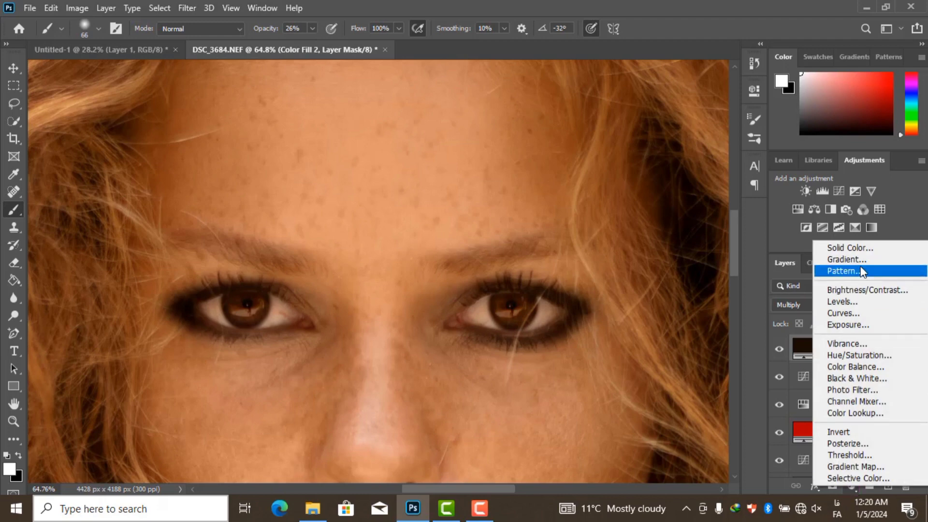
click(849, 250)
click(877, 92)
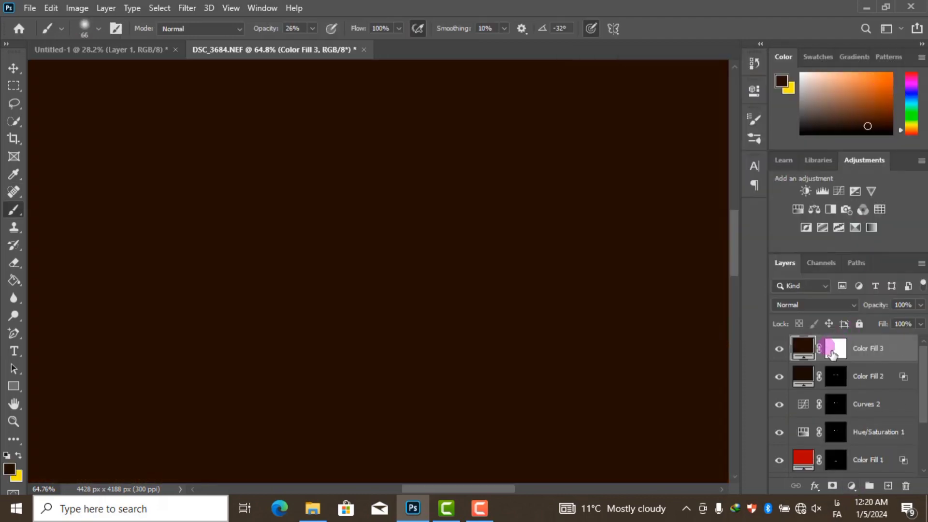
click(836, 349)
key(ctrl+i)
scroll(586, 263, up, 2)
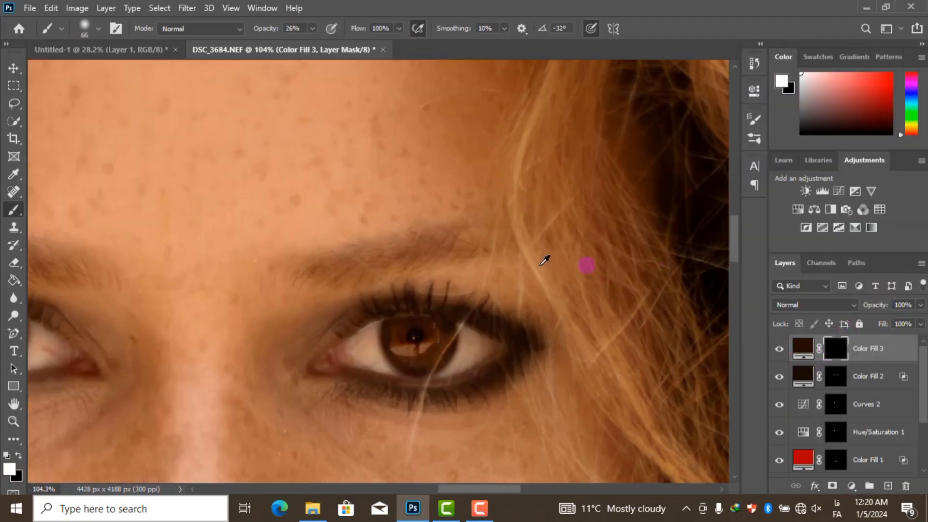
scroll(445, 241, up, 2)
click(808, 309)
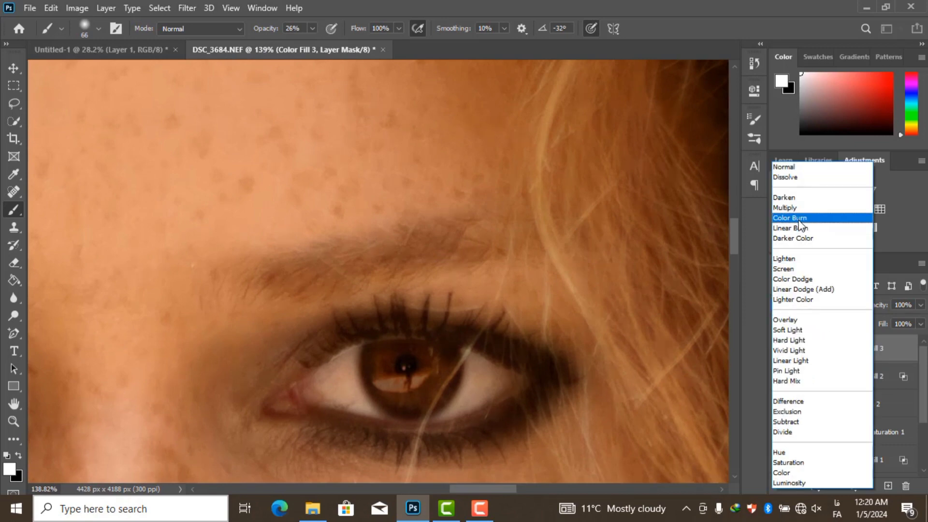
click(789, 209)
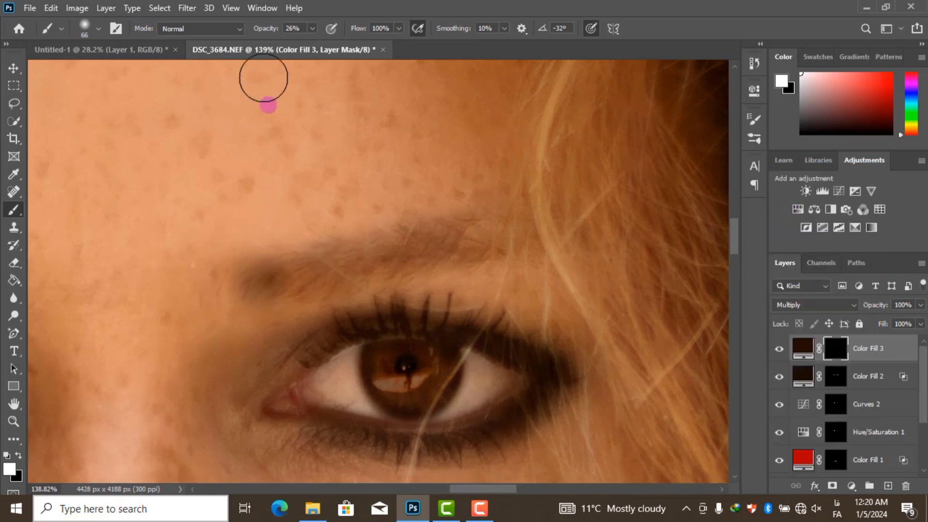
Raise brush opacity to full and paint the dark fill along the first eyebrow.
drag(262, 30, 276, 32)
click(255, 289)
mouse_move(255, 289)
mouse_down()
mouse_move(503, 234)
mouse_move(575, 234)
mouse_move(605, 245)
mouse_up()
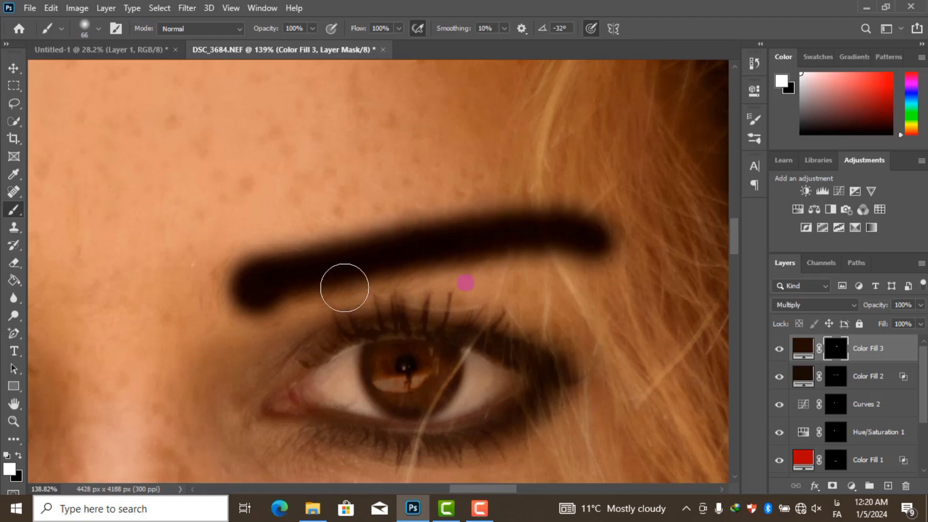
mouse_move(344, 286)
mouse_down()
mouse_move(331, 280)
mouse_move(563, 238)
mouse_move(622, 251)
mouse_up()
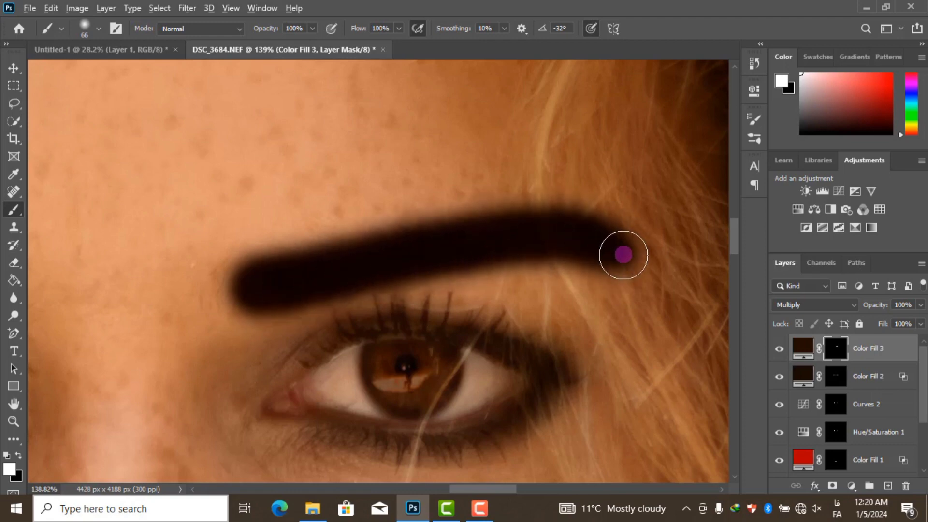
scroll(619, 251, down, 5)
scroll(265, 222, up, 3)
scroll(278, 217, up, 1)
scroll(278, 217, up, 1)
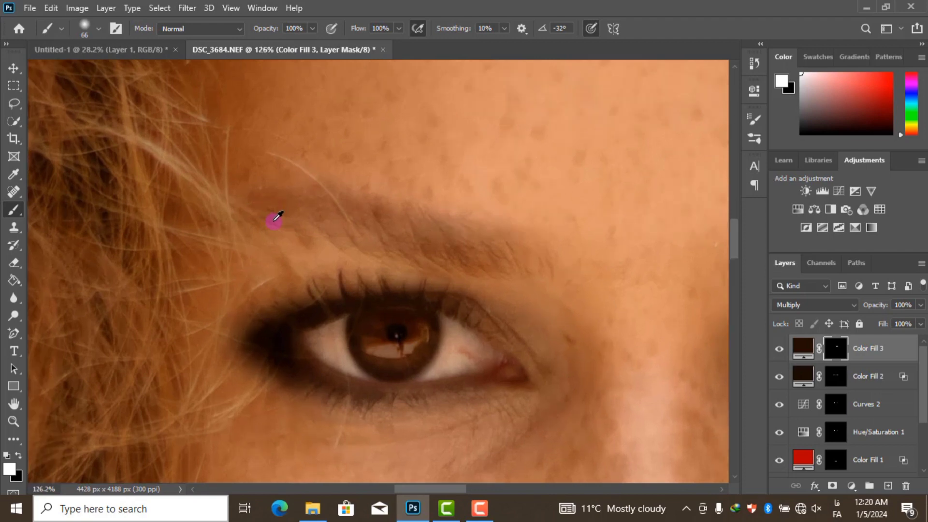
Paint the dark fill along the second eyebrow.
mouse_move(529, 257)
mouse_down()
mouse_move(281, 209)
mouse_move(221, 216)
mouse_move(312, 209)
mouse_move(411, 238)
mouse_move(484, 244)
mouse_move(292, 208)
mouse_move(234, 214)
mouse_move(309, 209)
mouse_move(369, 246)
mouse_up()
scroll(369, 247, down, 3)
scroll(383, 201, down, 2)
scroll(404, 213, up, 3)
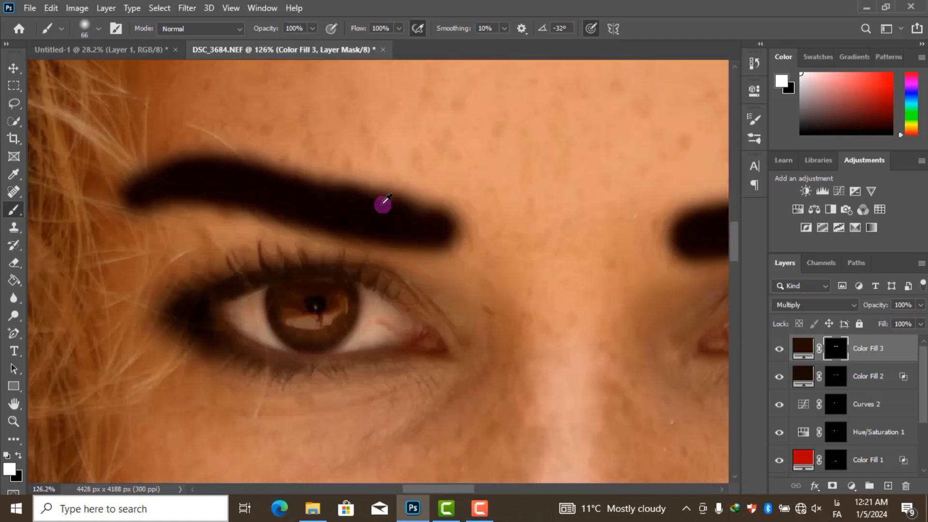
scroll(384, 201, up, 2)
scroll(307, 200, down, 5)
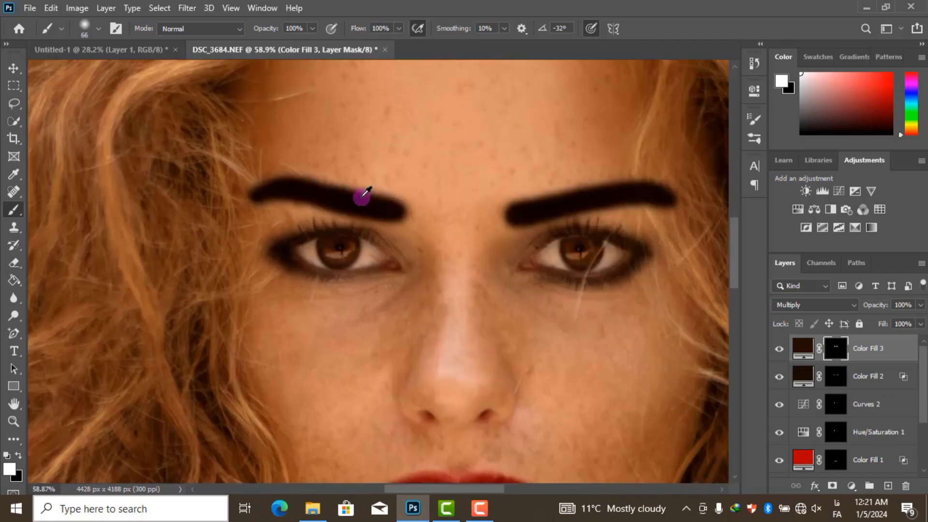
scroll(367, 195, down, 1)
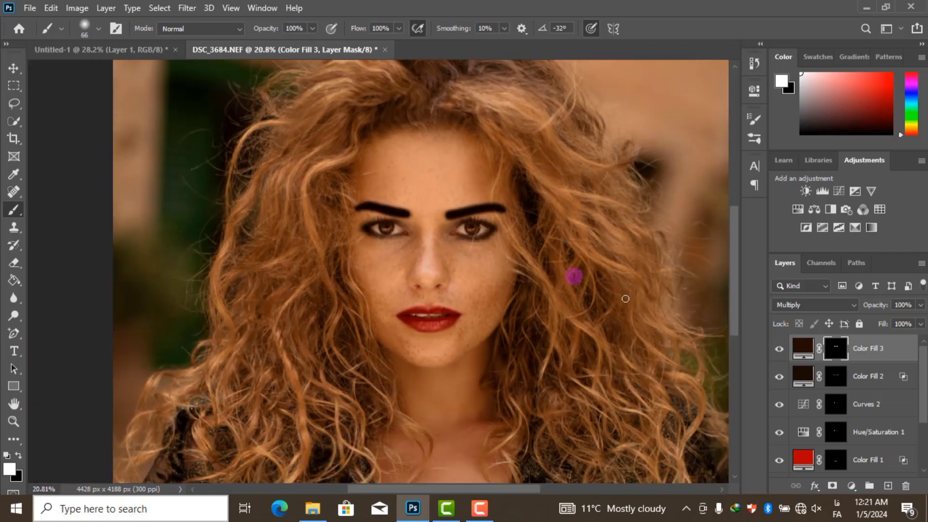
Split Color Fill 3's Underlying Layer Blend If sliders so the natural brows show through.
double_click(895, 352)
drag(449, 87, 622, 115)
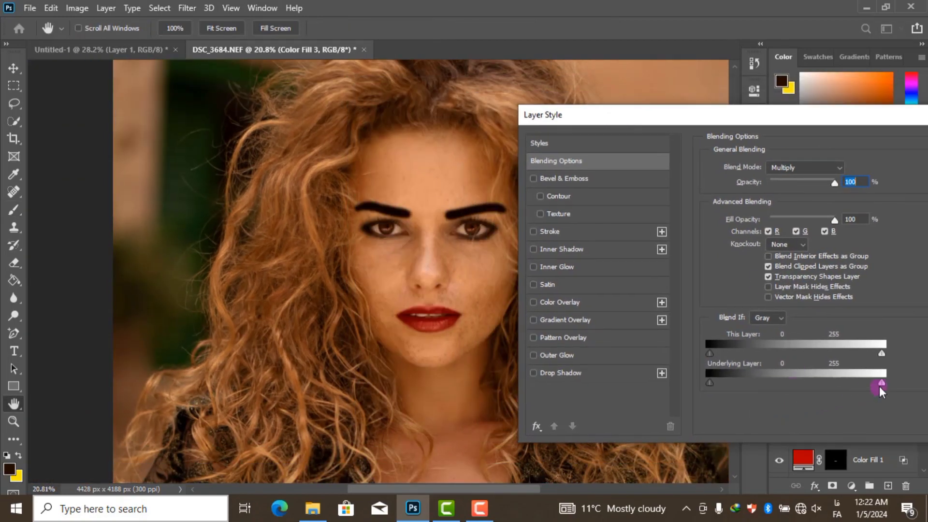
drag(800, 377, 802, 376)
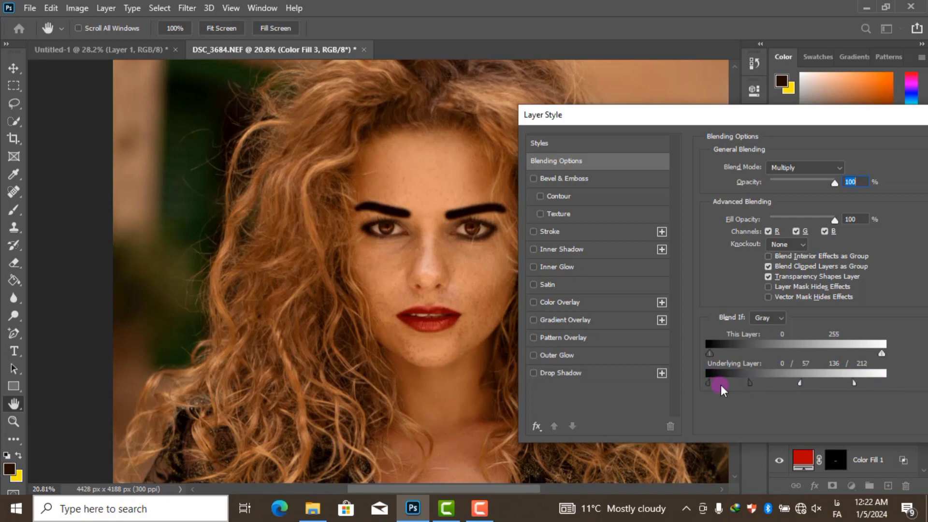
click(786, 121)
key(b)
scroll(464, 210, up, 3)
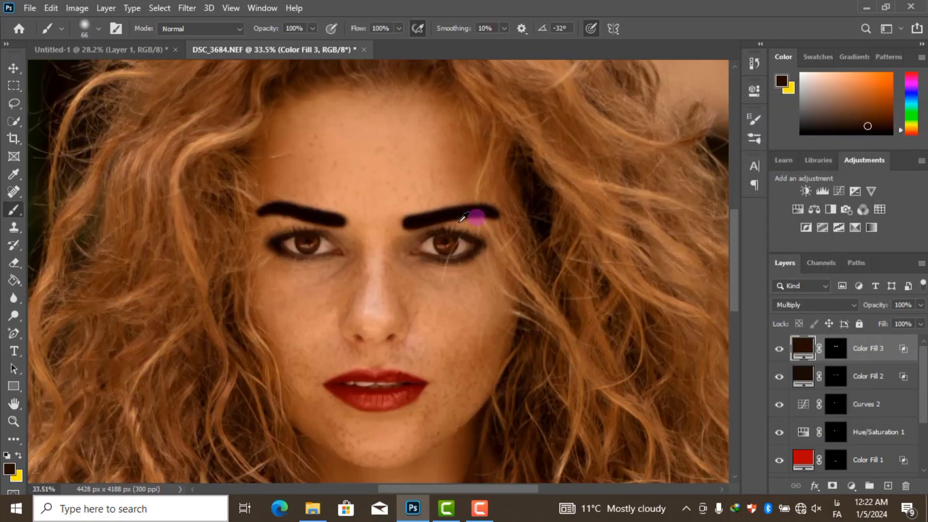
scroll(464, 211, up, 3)
Feather the brow fill mask and lower the layer opacity to 86%.
click(754, 92)
click(836, 348)
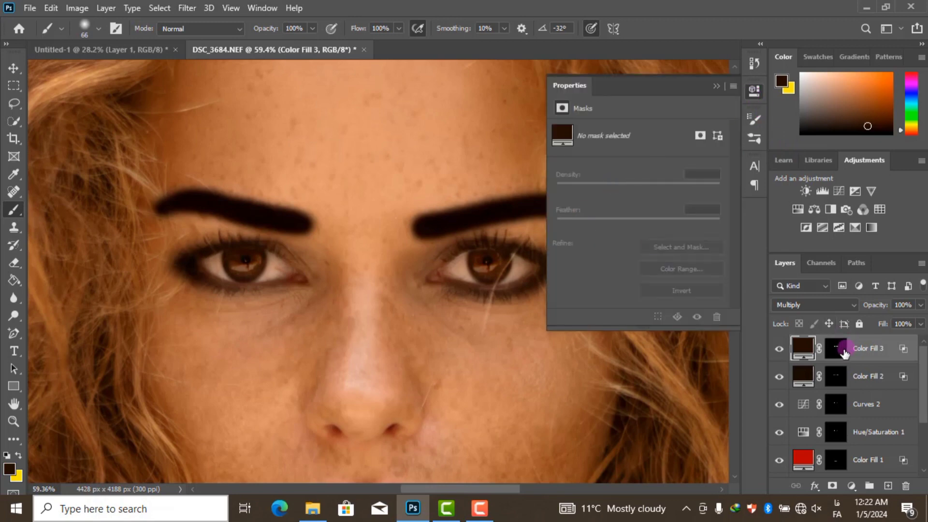
mouse_move(568, 220)
mouse_down()
mouse_move(643, 220)
mouse_move(626, 218)
mouse_up()
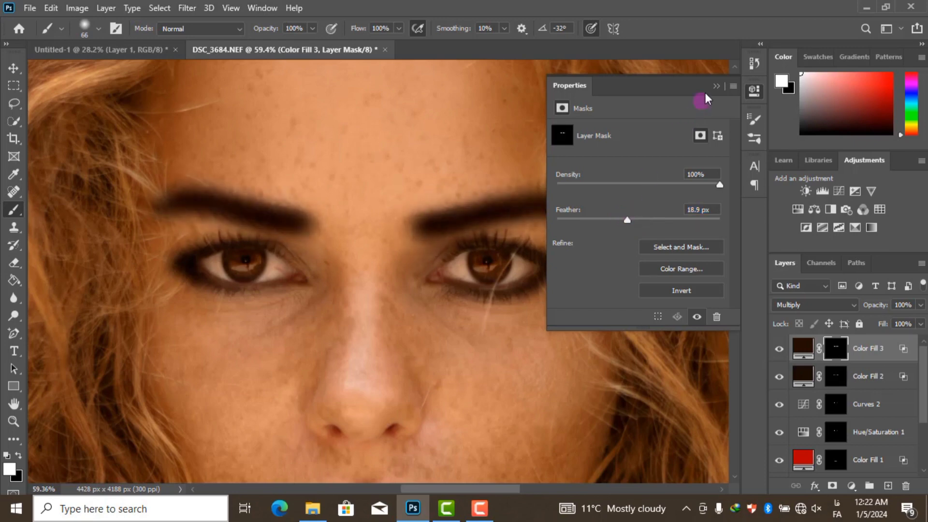
click(754, 91)
drag(885, 307, 876, 306)
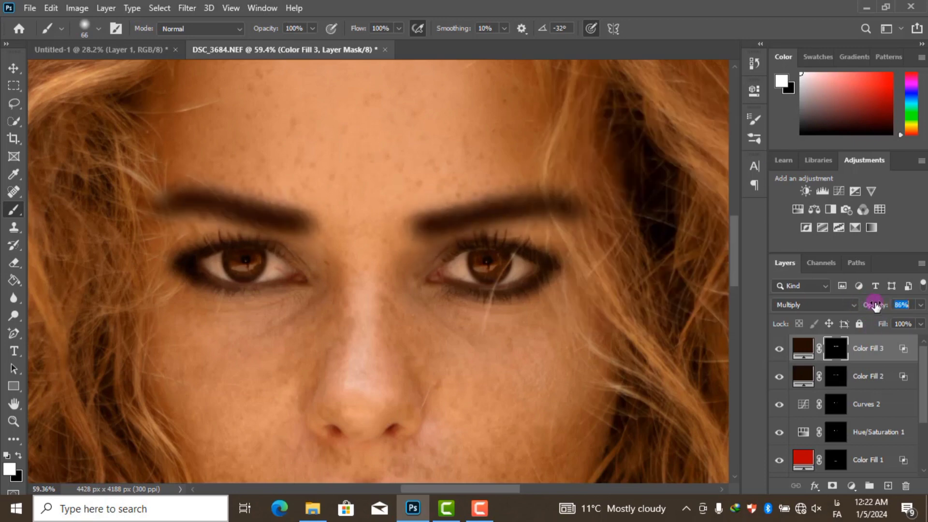
scroll(365, 178, down, 3)
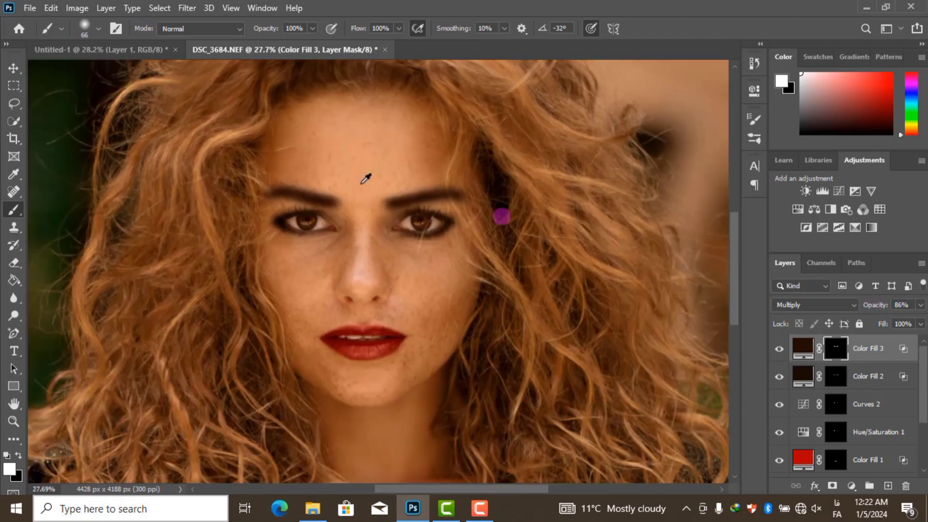
scroll(423, 140, up, 2)
Reduce the brow mask feather to 6.8 px and lower the fill opacity to 51%.
click(754, 91)
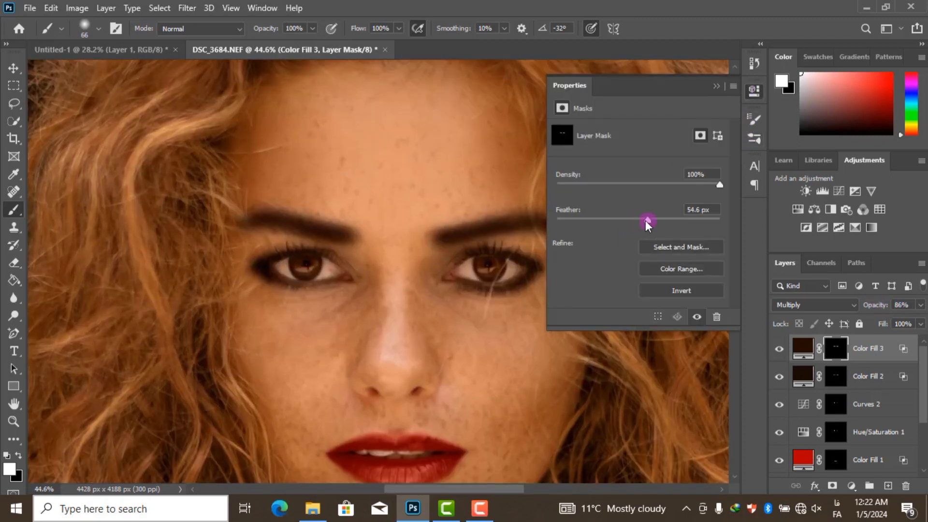
drag(645, 218, 602, 218)
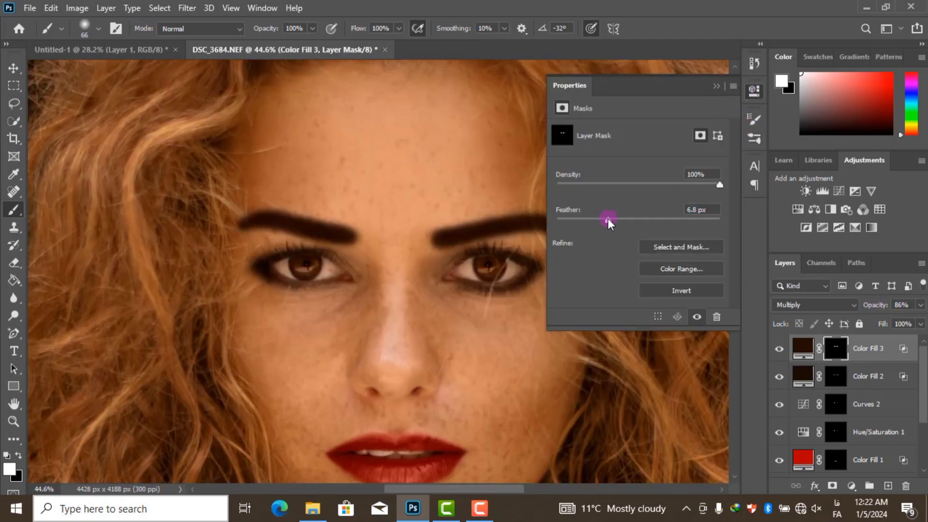
click(717, 86)
mouse_move(876, 306)
mouse_down()
mouse_move(848, 305)
mouse_move(862, 307)
mouse_up()
scroll(409, 306, down, 5)
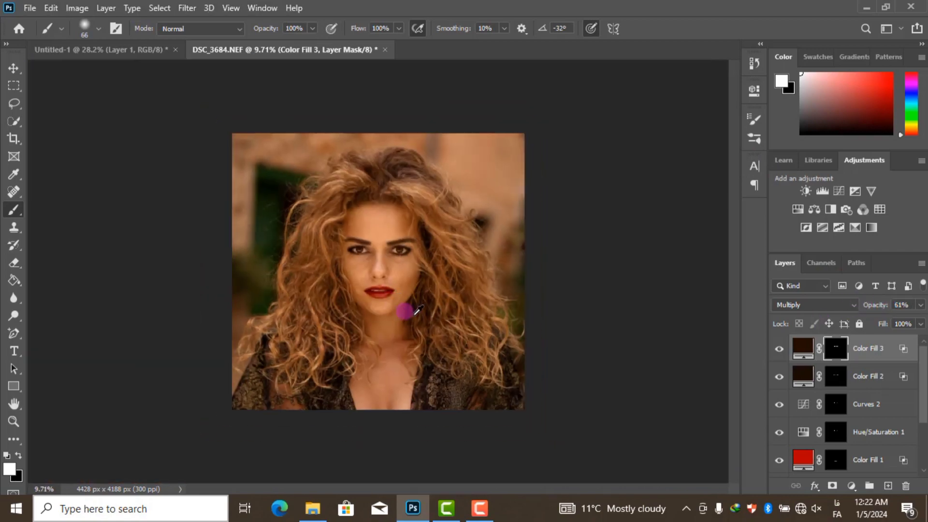
scroll(384, 310, up, 1)
scroll(385, 310, up, 1)
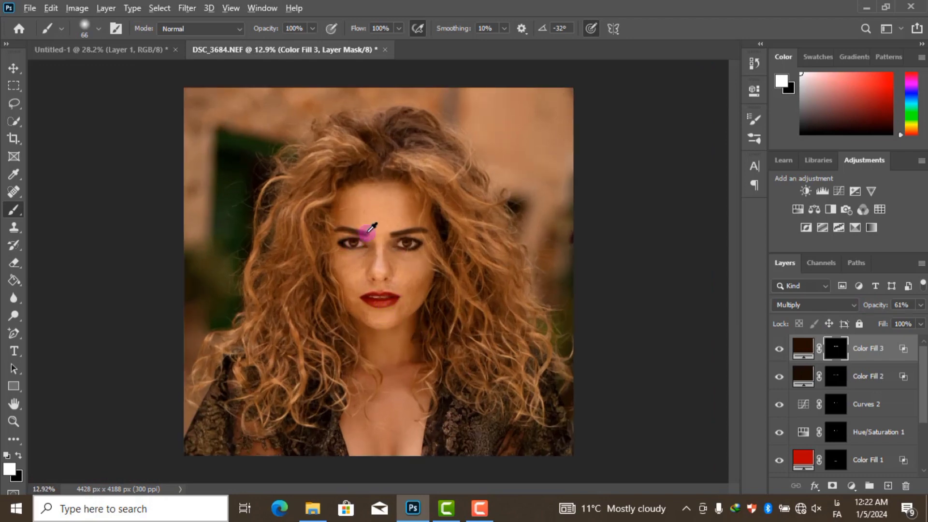
scroll(371, 228, up, 3)
scroll(459, 261, up, 1)
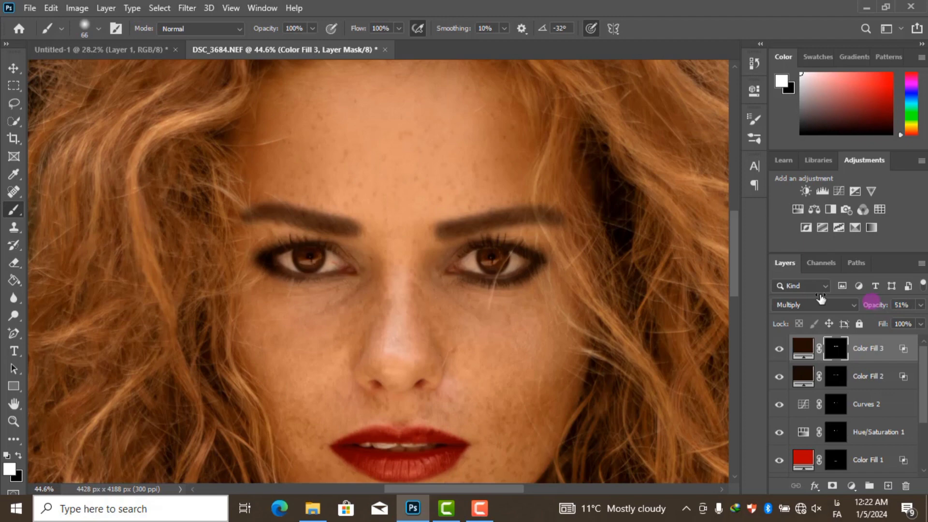
scroll(528, 192, up, 1)
scroll(524, 232, up, 1)
scroll(414, 338, up, 1)
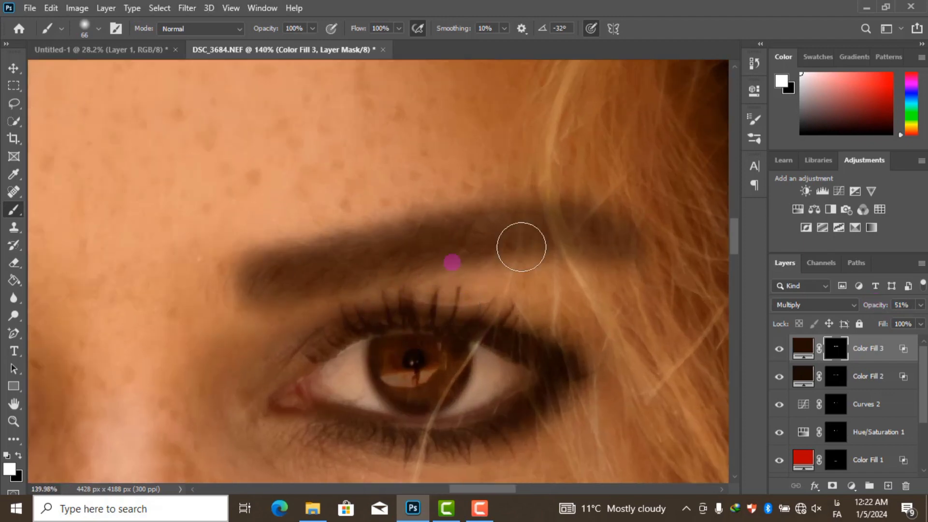
Create a new empty layer and set a 1 px brush with harder edges.
scroll(521, 247, up, 1)
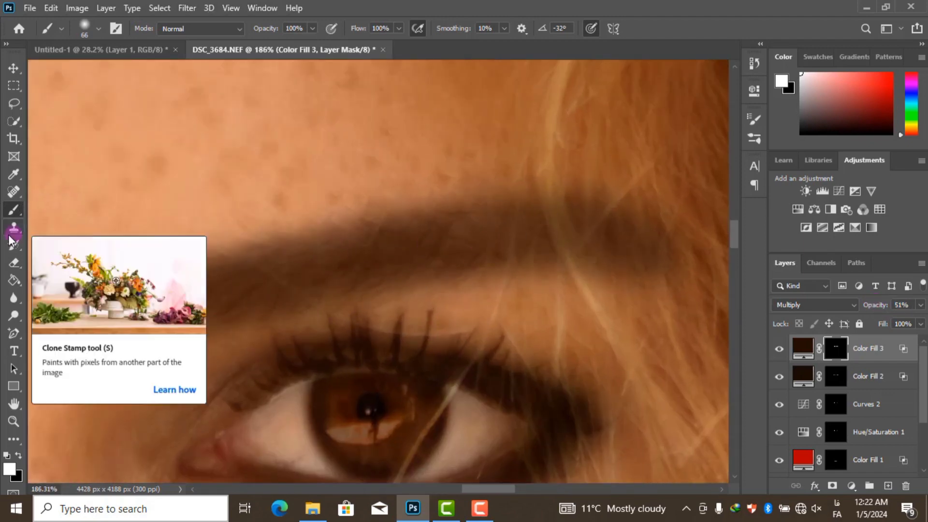
right_click(10, 209)
right_click(464, 256)
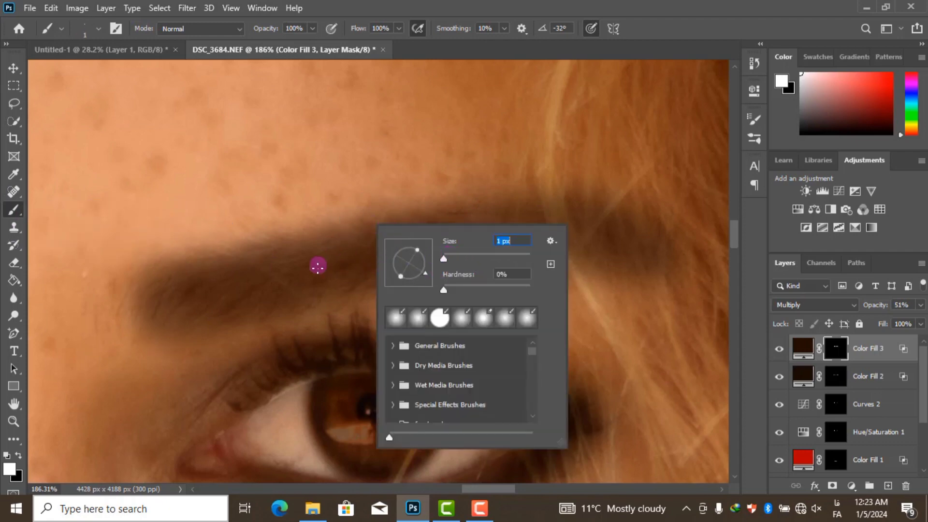
drag(444, 290, 460, 290)
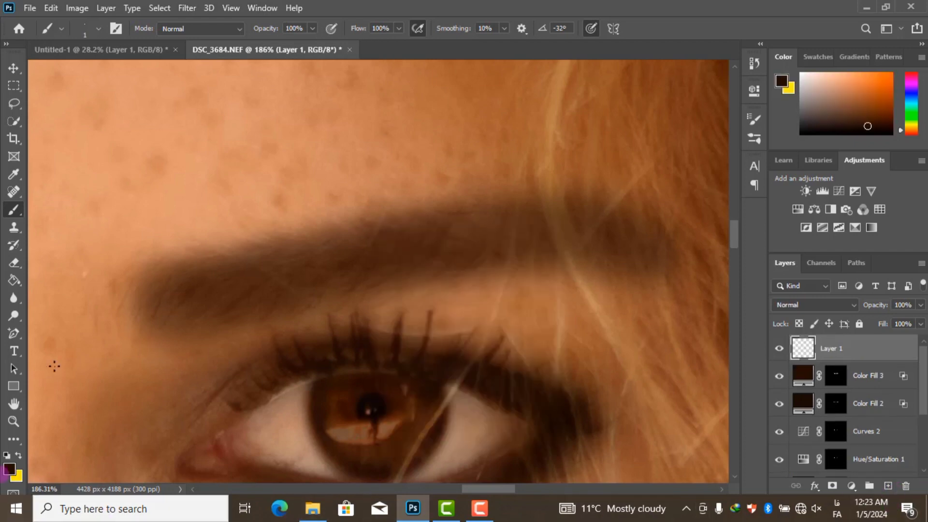
click(189, 312)
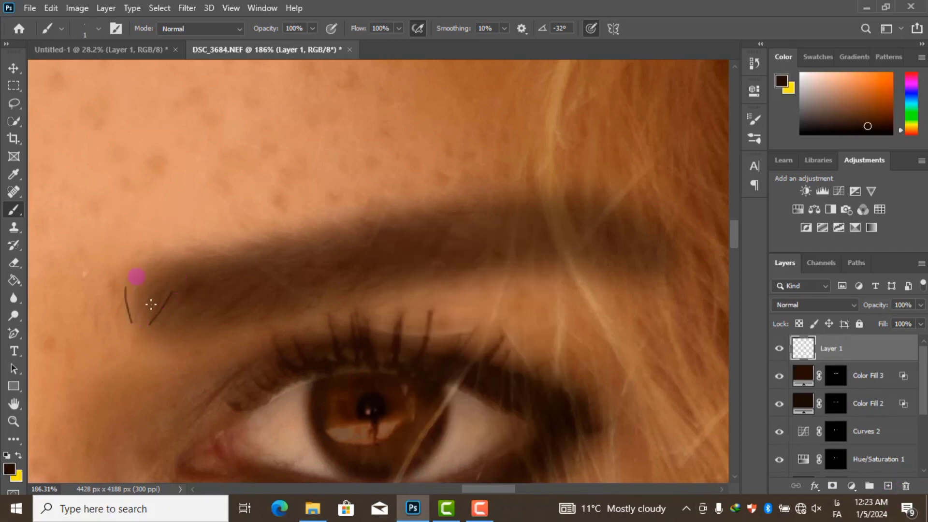
Draw thin hair strokes across the first eyebrow from inner to outer end.
drag(175, 309, 225, 277)
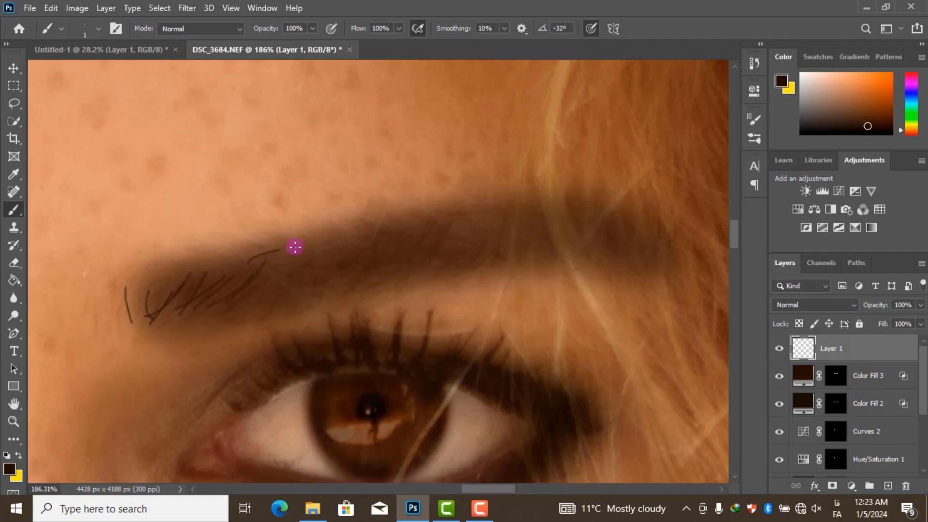
drag(295, 247, 622, 222)
drag(358, 285, 420, 255)
drag(328, 296, 352, 262)
mouse_move(464, 249)
mouse_down()
mouse_move(542, 233)
mouse_move(631, 236)
mouse_up()
drag(400, 247, 276, 260)
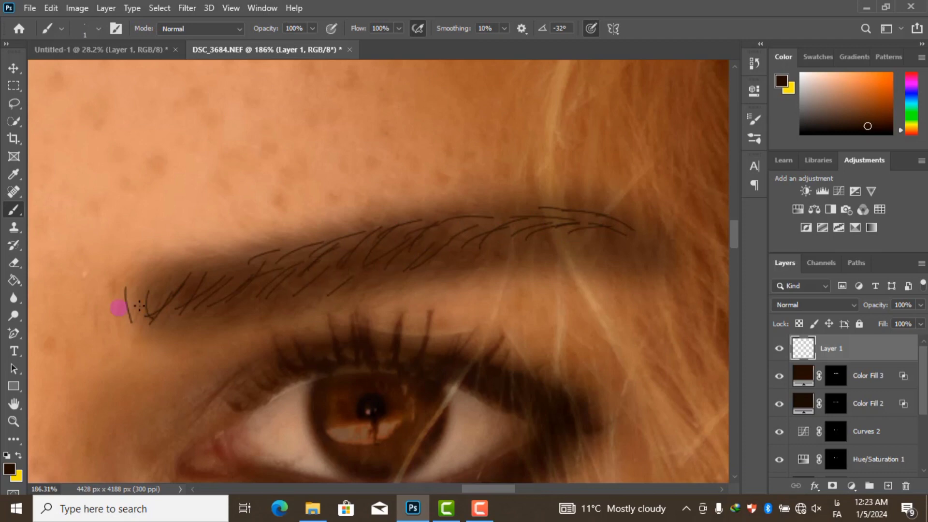
drag(140, 295, 217, 255)
drag(214, 286, 245, 311)
mouse_move(352, 261)
mouse_down()
mouse_move(410, 256)
mouse_move(485, 220)
mouse_move(563, 242)
mouse_move(550, 288)
mouse_move(609, 292)
mouse_up()
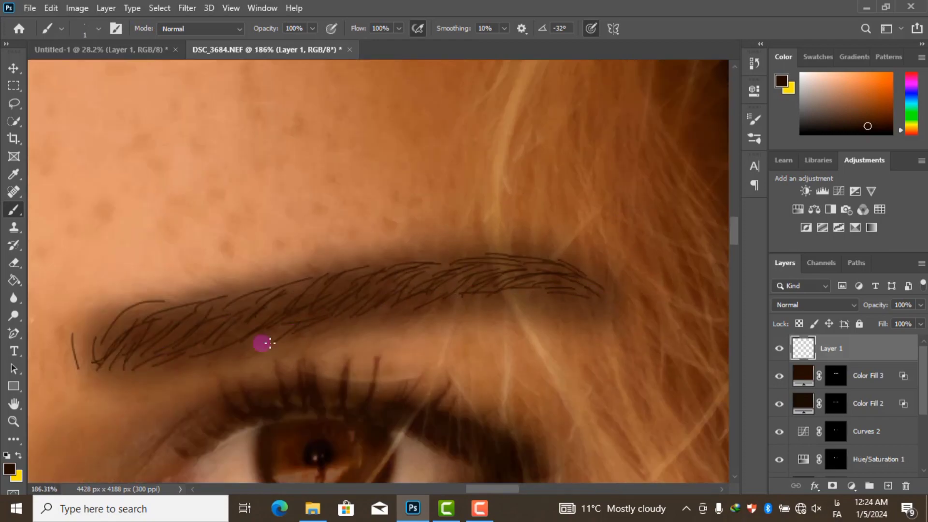
drag(424, 291, 407, 304)
drag(425, 262, 473, 263)
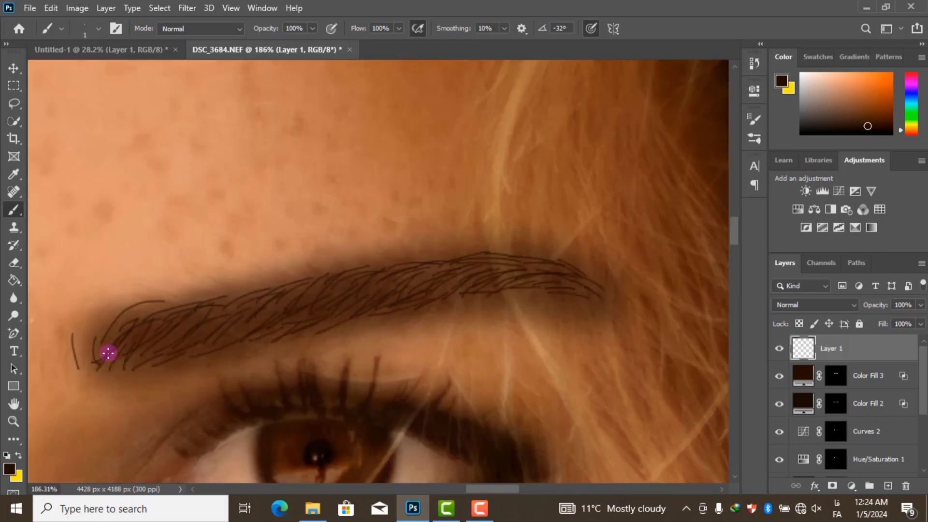
scroll(168, 313, up, 2)
mouse_move(238, 293)
mouse_down()
mouse_move(222, 271)
mouse_move(261, 252)
mouse_up()
scroll(199, 307, down, 5)
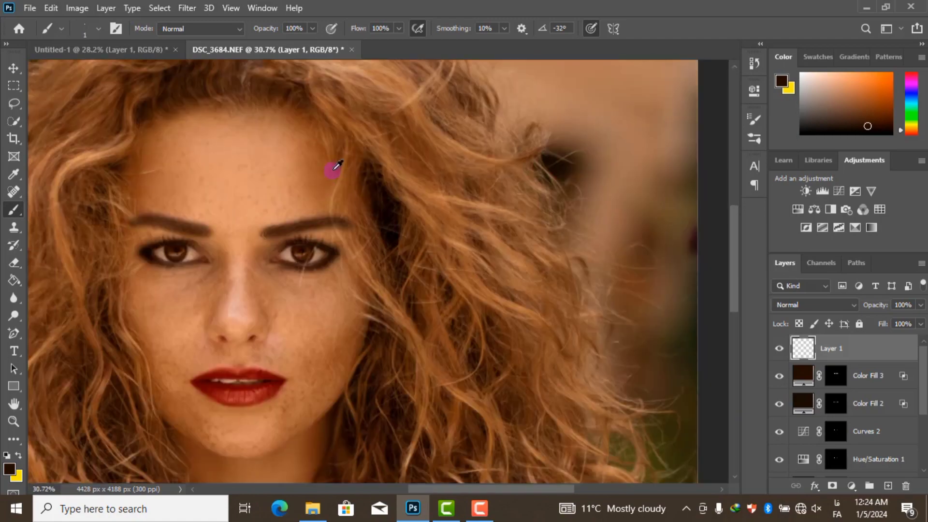
scroll(285, 269, up, 5)
Draw thin hair strokes across the other eyebrow.
mouse_move(281, 270)
mouse_down()
mouse_move(224, 237)
mouse_move(199, 235)
mouse_up()
drag(107, 249, 188, 222)
mouse_move(237, 263)
mouse_down()
mouse_move(222, 234)
mouse_move(333, 287)
mouse_move(293, 260)
mouse_move(384, 290)
mouse_move(327, 249)
mouse_move(300, 273)
mouse_move(469, 292)
mouse_up()
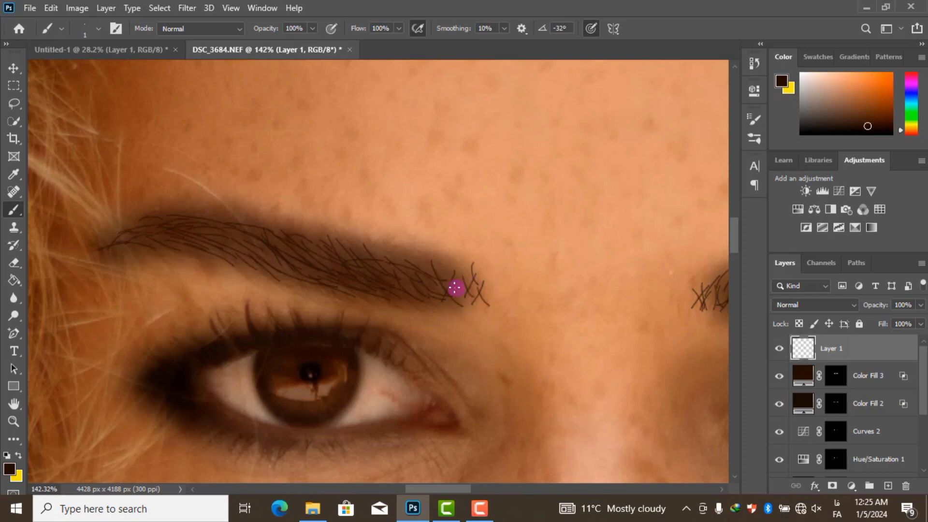
scroll(182, 201, down, 3)
scroll(334, 193, down, 2)
scroll(290, 203, up, 2)
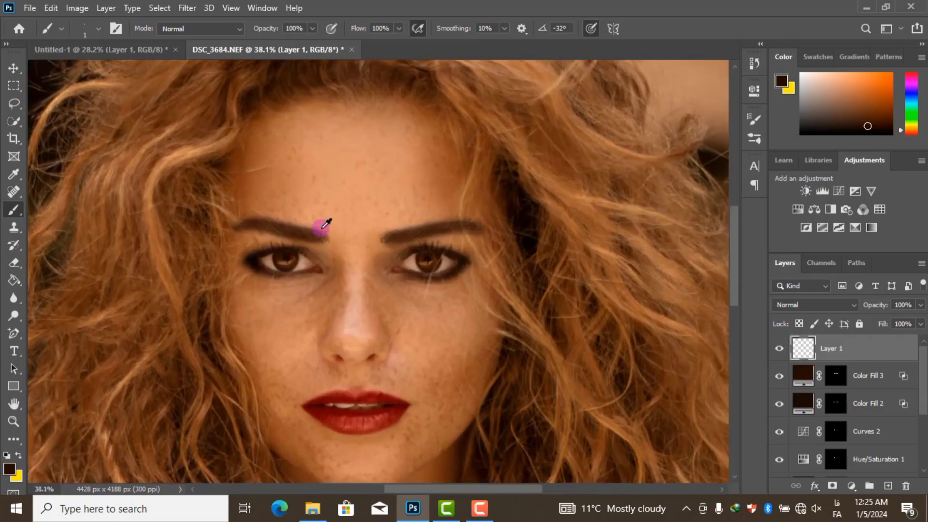
scroll(325, 223, up, 3)
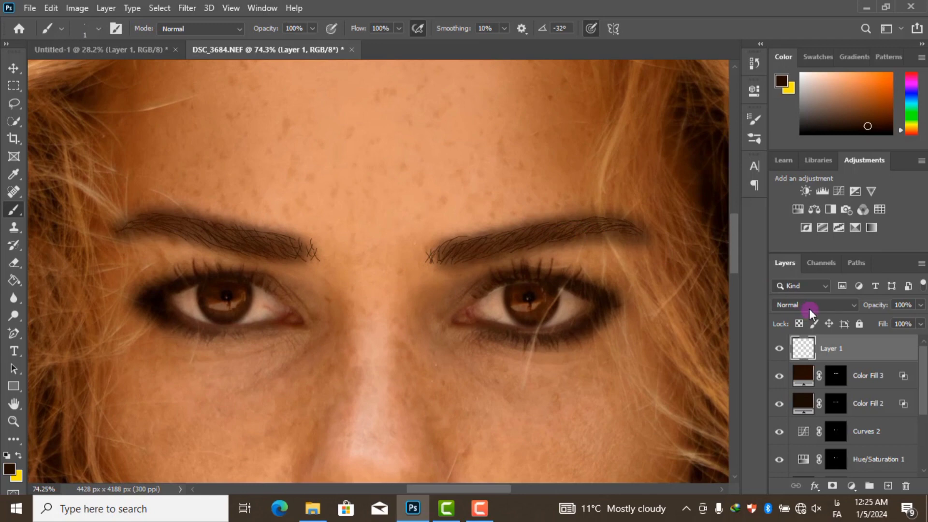
Apply a 1.6 px Gaussian Blur to Layer 1's hair strokes, then toggle it to compare.
click(758, 92)
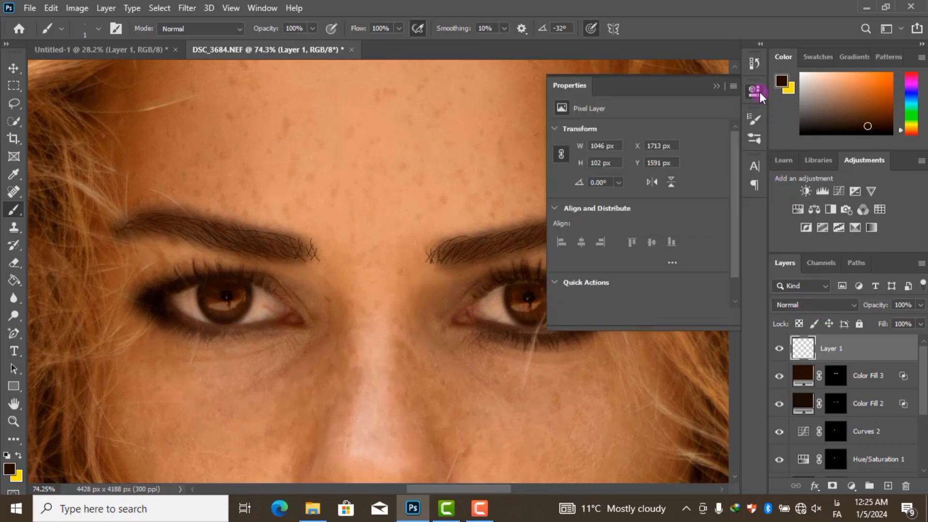
click(717, 85)
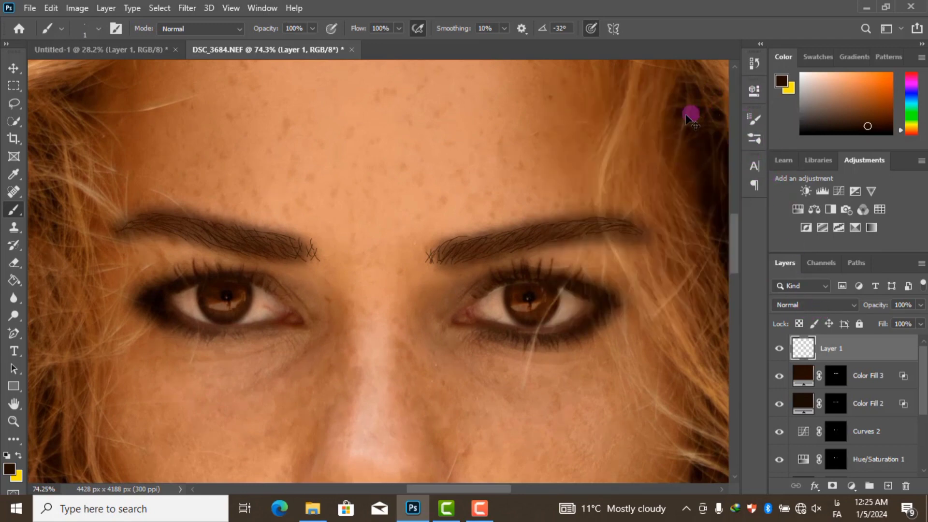
click(194, 13)
mouse_move(221, 290)
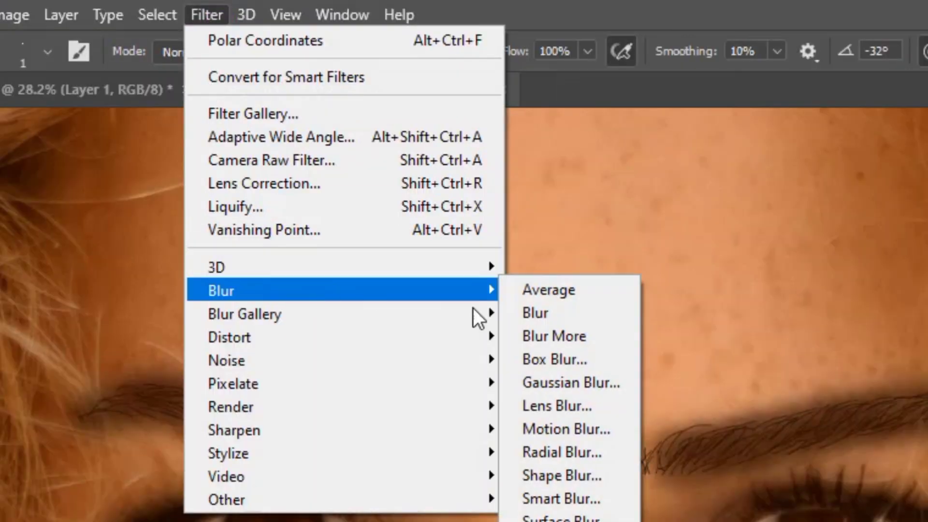
click(581, 383)
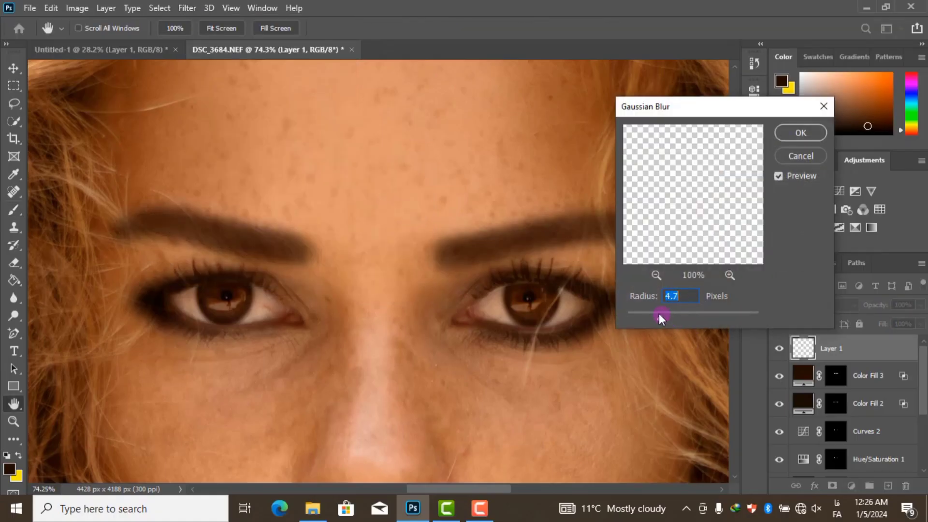
drag(649, 312, 639, 312)
click(803, 133)
click(779, 348)
key(ctrl+0)
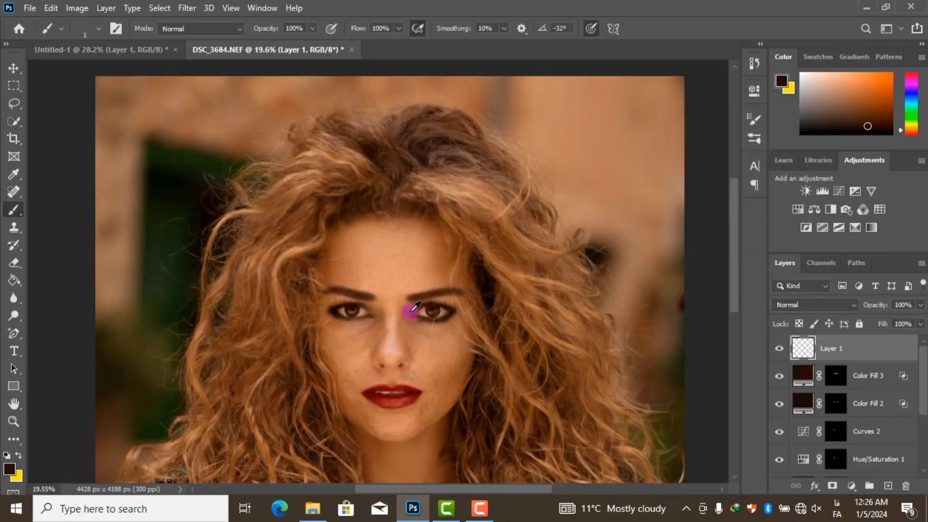
scroll(408, 344, up, 1)
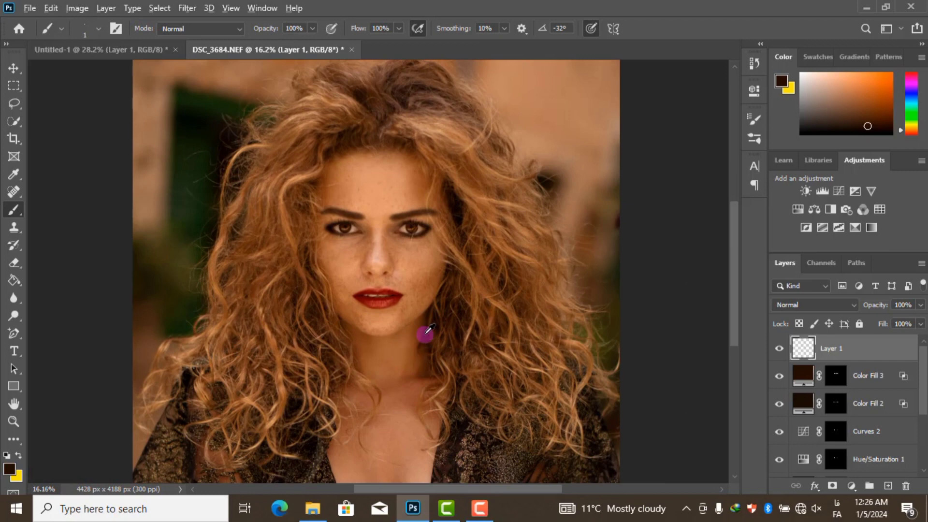
scroll(425, 333, down, 1)
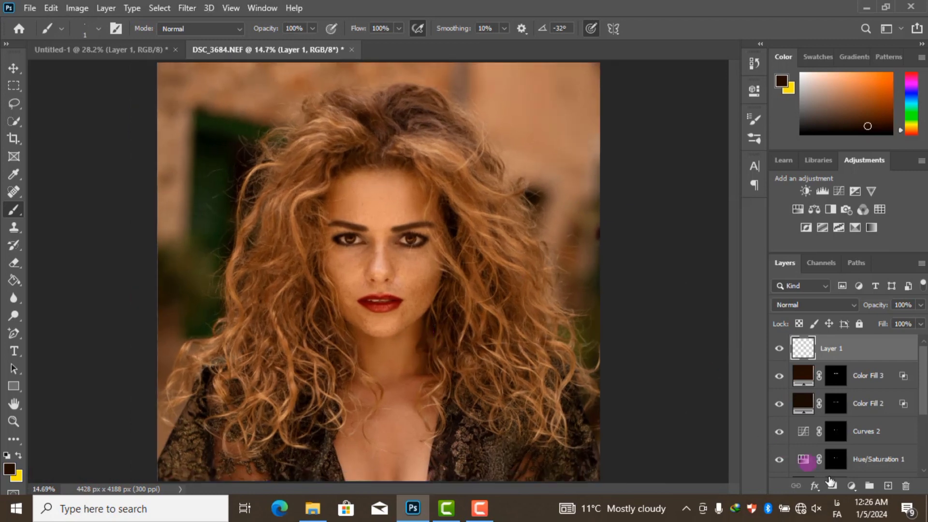
On a new layer, paint dark brown over the top, left and right hair.
click(889, 487)
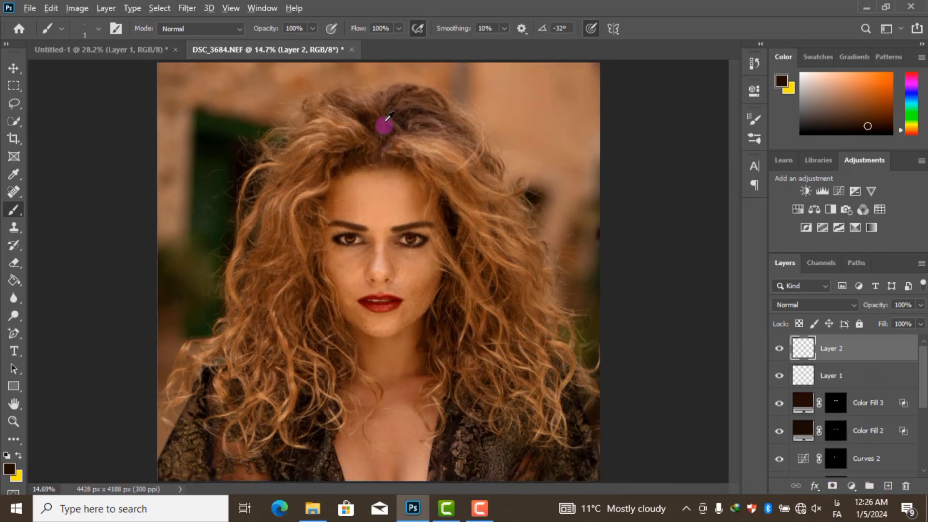
scroll(384, 125, up, 1)
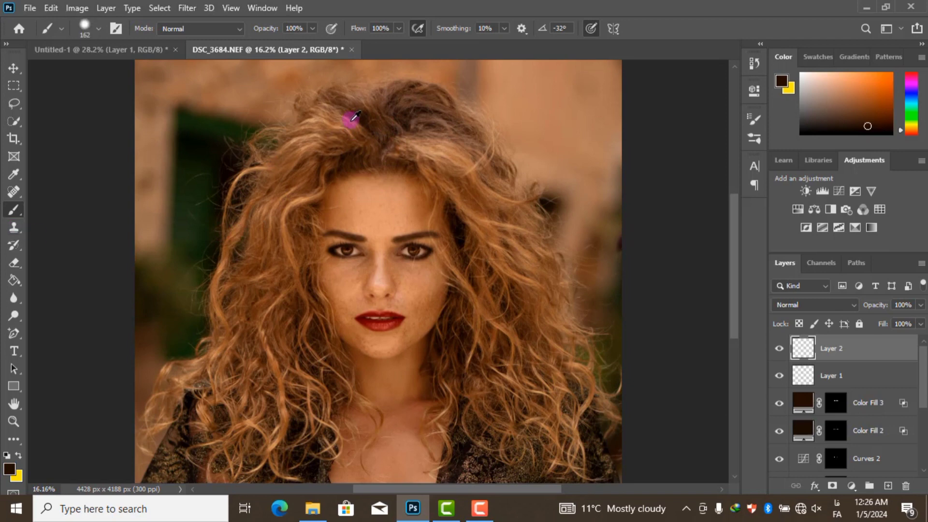
right_click(389, 123)
key(Return)
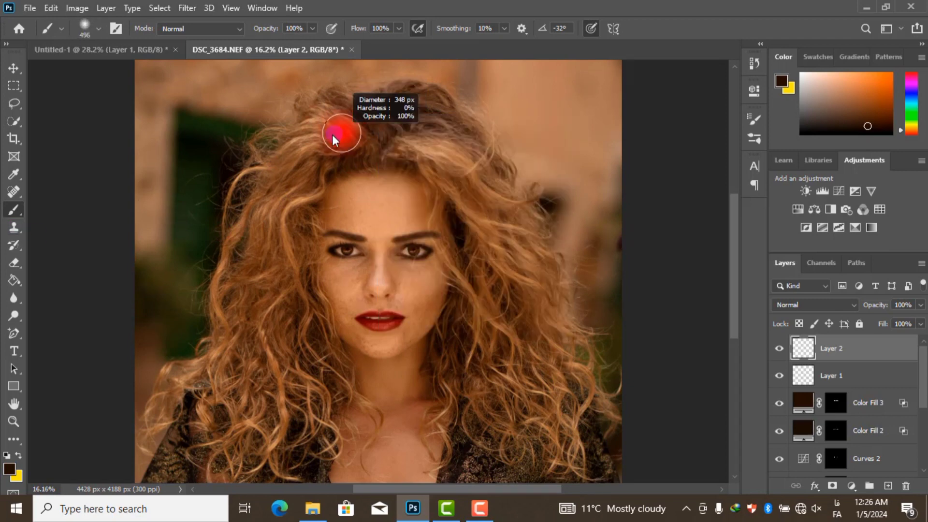
mouse_move(331, 128)
mouse_down()
mouse_move(329, 106)
mouse_move(485, 188)
mouse_move(277, 317)
mouse_move(468, 192)
mouse_move(499, 197)
mouse_move(489, 308)
mouse_up()
mouse_move(423, 341)
mouse_down()
mouse_move(269, 383)
mouse_move(325, 356)
mouse_move(214, 352)
mouse_move(282, 222)
mouse_up()
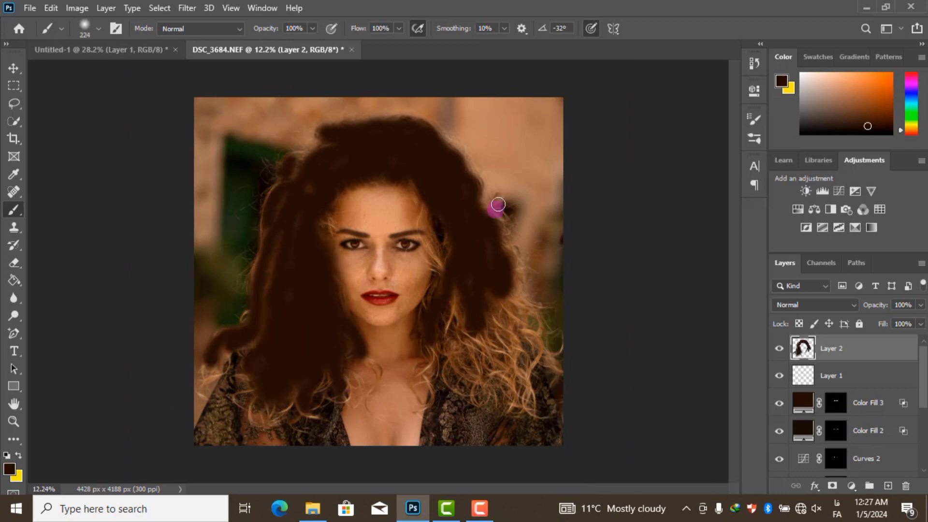
mouse_move(498, 205)
mouse_down()
mouse_move(526, 332)
mouse_move(508, 366)
mouse_move(455, 306)
mouse_move(373, 363)
mouse_up()
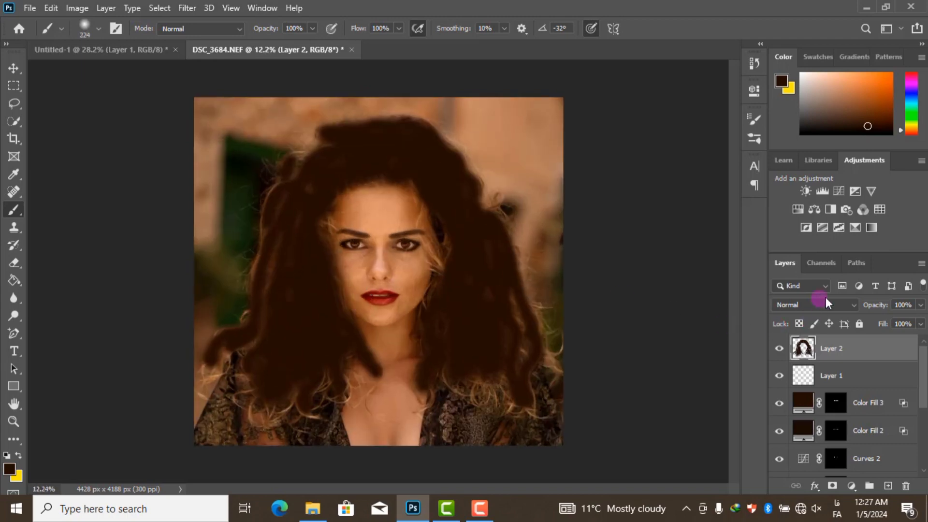
Set the hair colour layer to Difference blending and toggle it to compare.
click(851, 306)
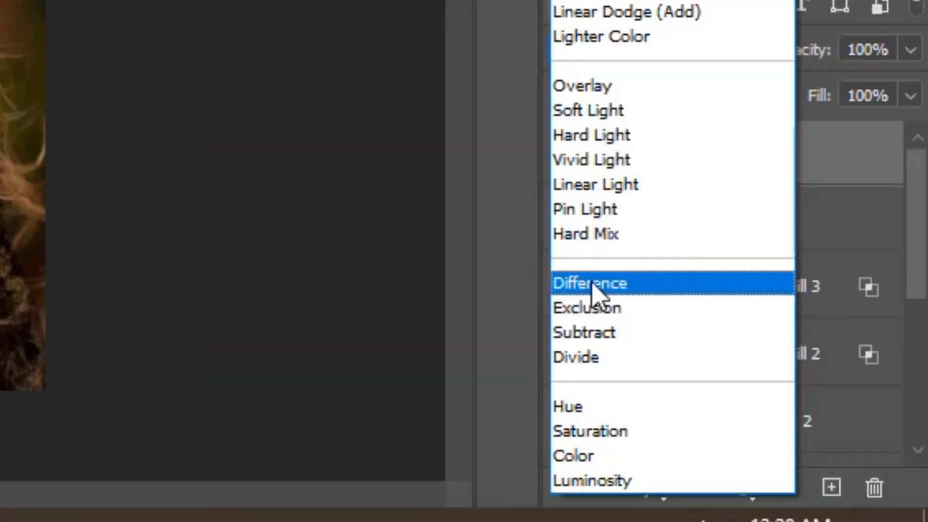
click(594, 289)
click(779, 348)
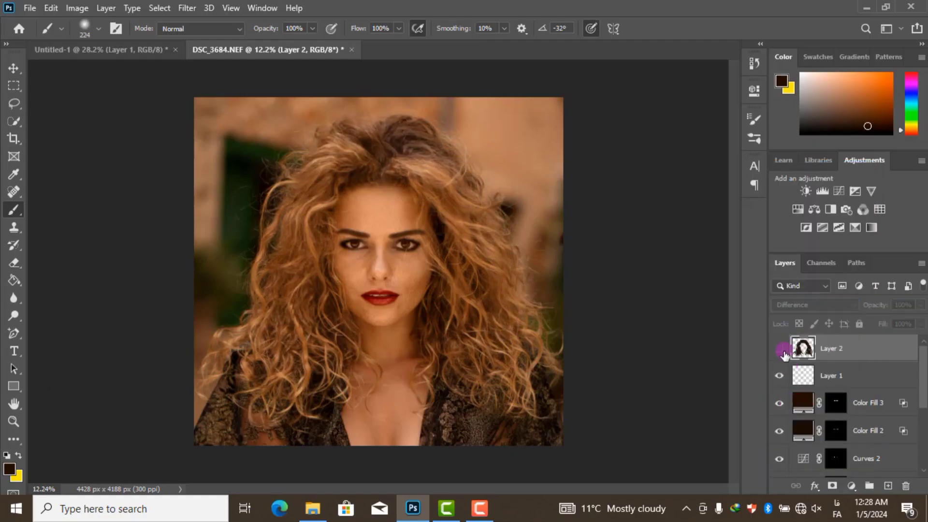
click(779, 348)
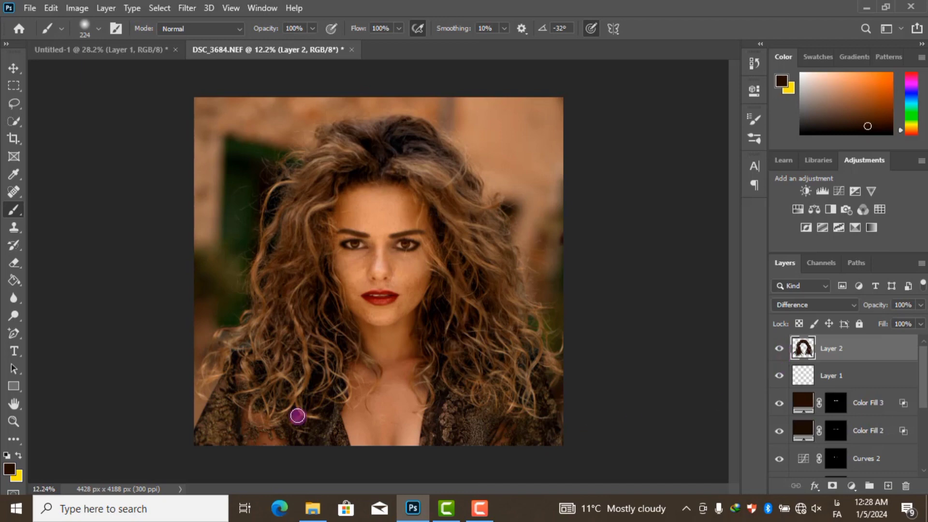
scroll(161, 430, up, 2)
scroll(169, 360, up, 4)
scroll(242, 356, up, 1)
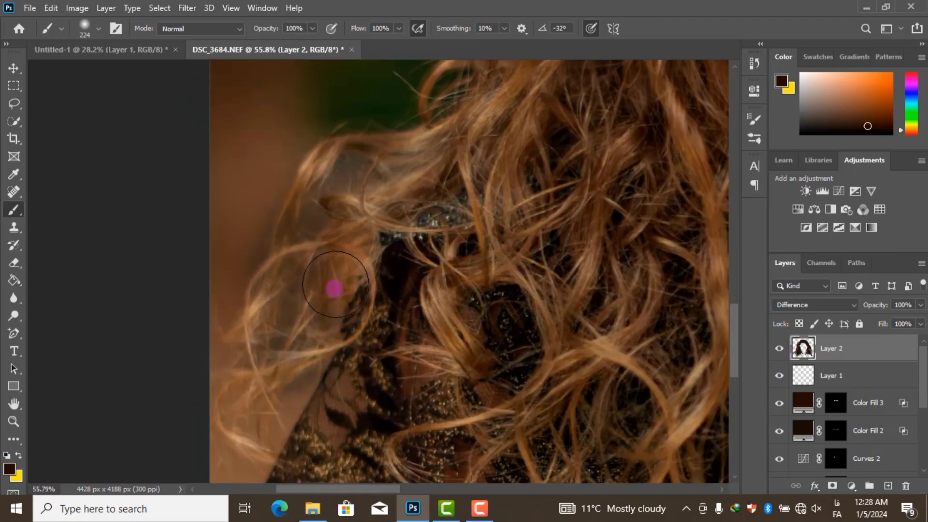
Erase stray brown spill around the hair with the Eraser and duplicate the layer.
drag(335, 285, 342, 269)
key(x)
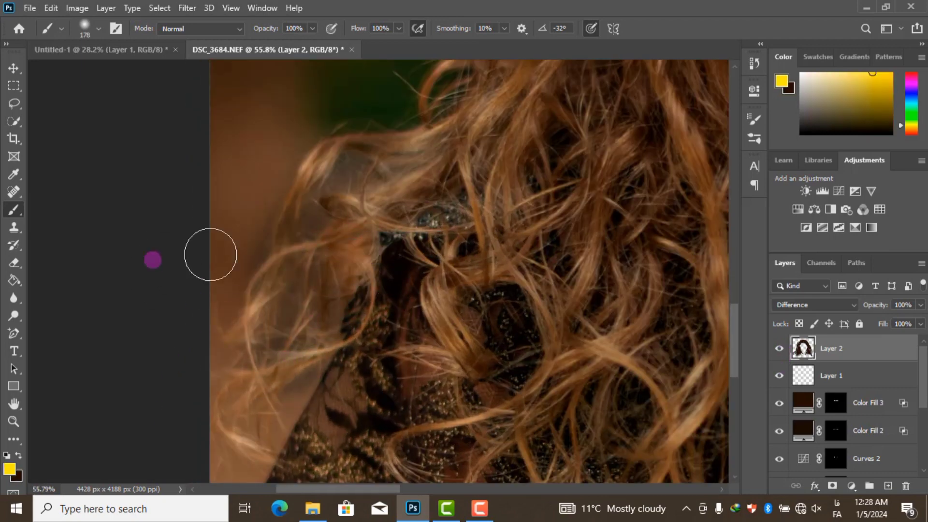
key(x)
click(15, 262)
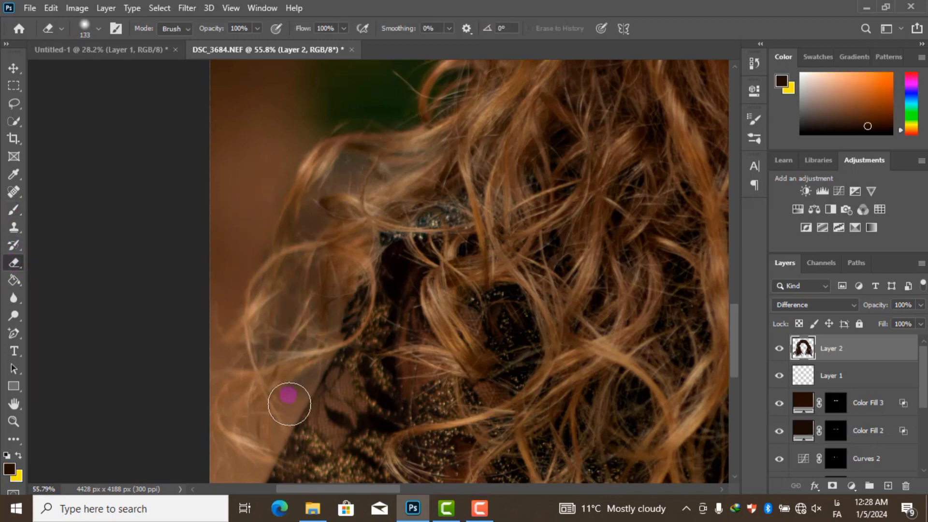
scroll(328, 271, down, 4)
scroll(339, 280, down, 3)
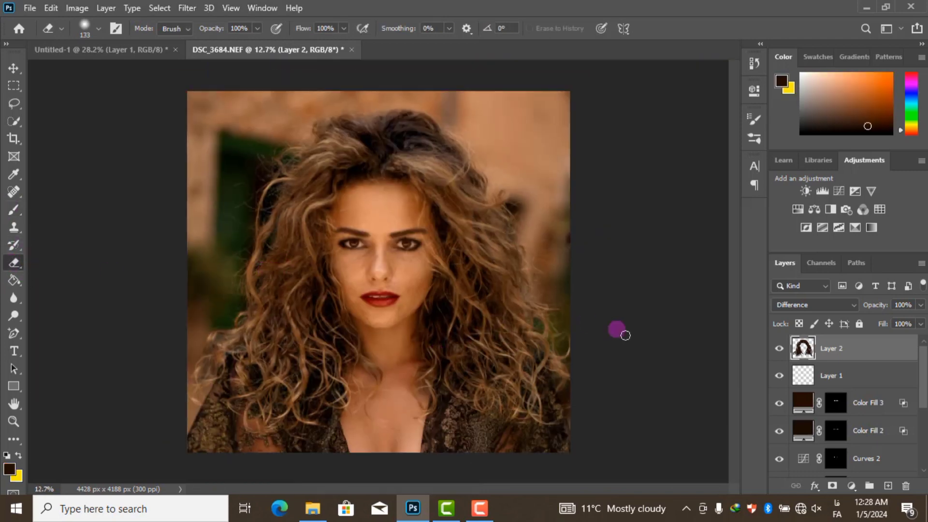
click(778, 349)
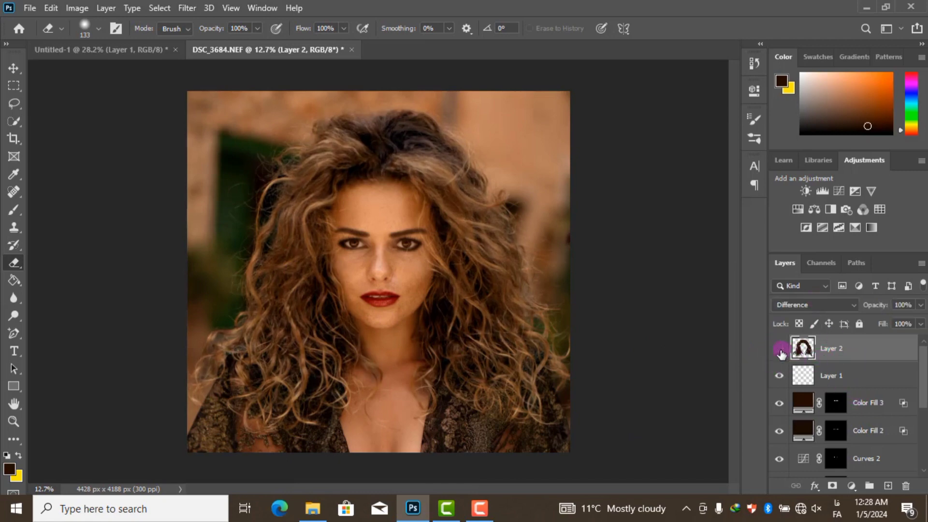
scroll(379, 369, down, 2)
scroll(382, 373, up, 3)
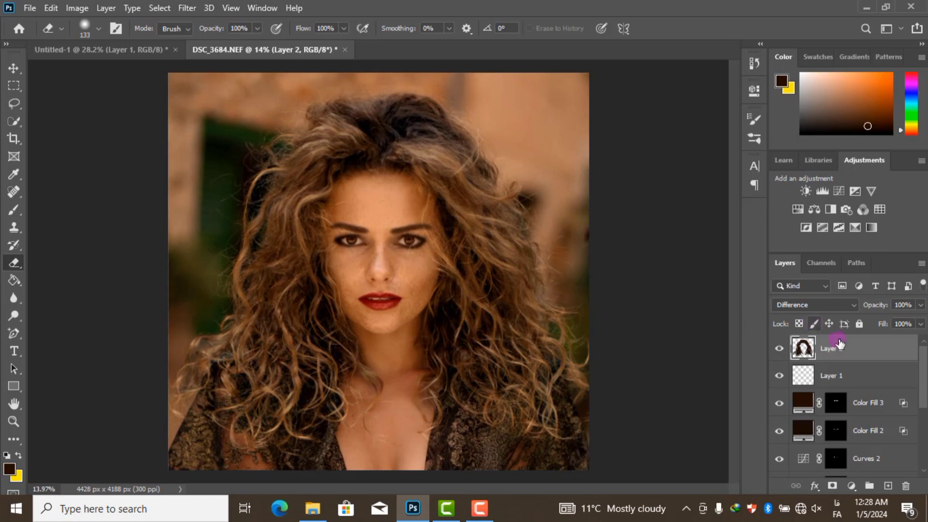
drag(840, 343, 888, 485)
Undo the duplicate and paint dark brown across the hair crown on a new layer.
key(ctrl+z)
click(888, 485)
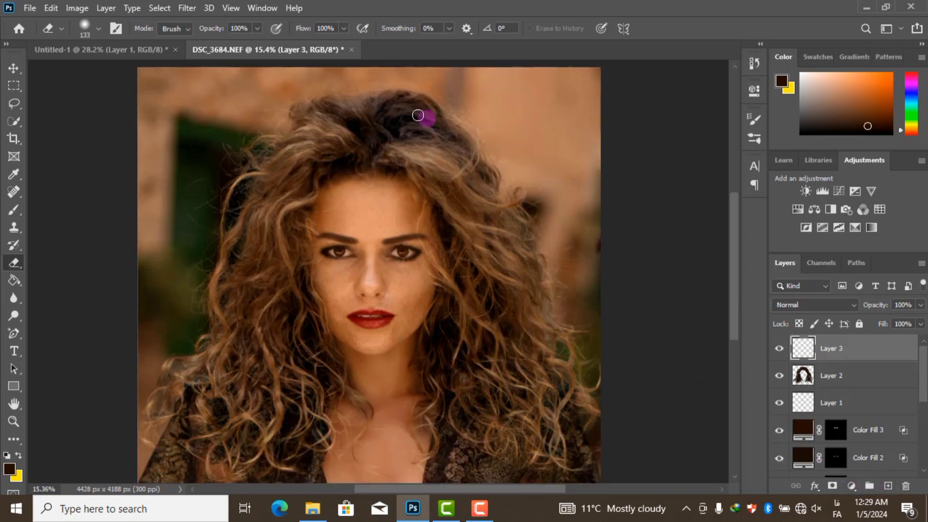
scroll(339, 116, up, 5)
drag(341, 161, 286, 175)
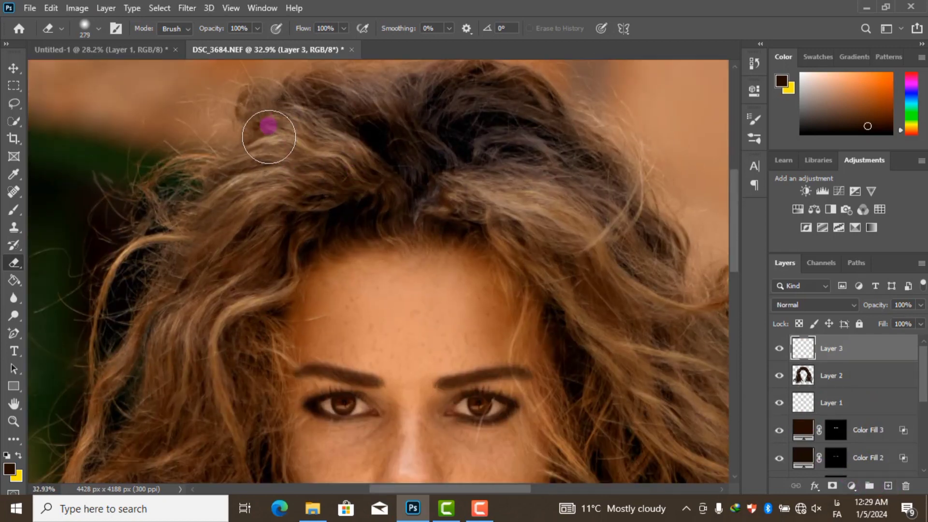
click(13, 209)
mouse_move(356, 180)
mouse_down()
mouse_move(369, 183)
mouse_move(288, 160)
mouse_move(245, 187)
mouse_move(567, 198)
mouse_move(613, 248)
mouse_move(253, 272)
mouse_up()
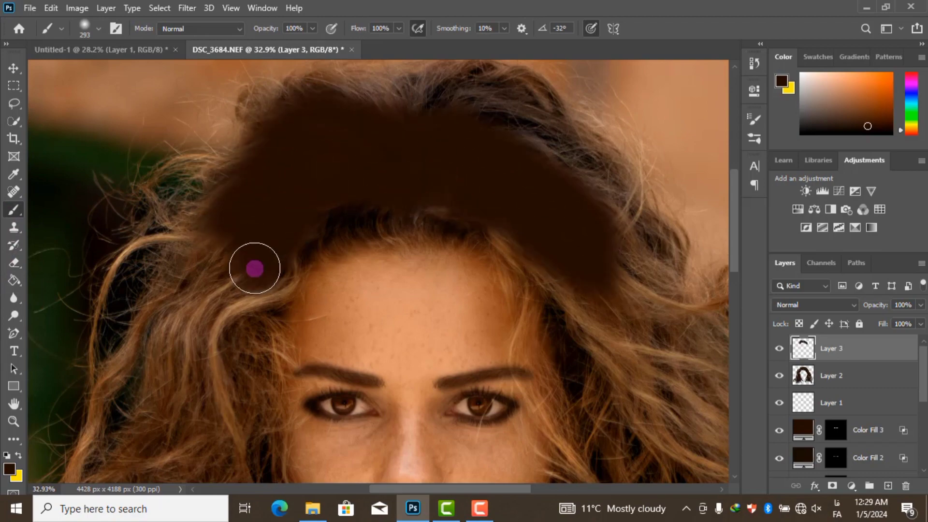
Set the new brown layer to Hard Mix at 46% opacity, then target Layer 2.
scroll(372, 148, down, 4)
drag(877, 306, 844, 322)
click(822, 305)
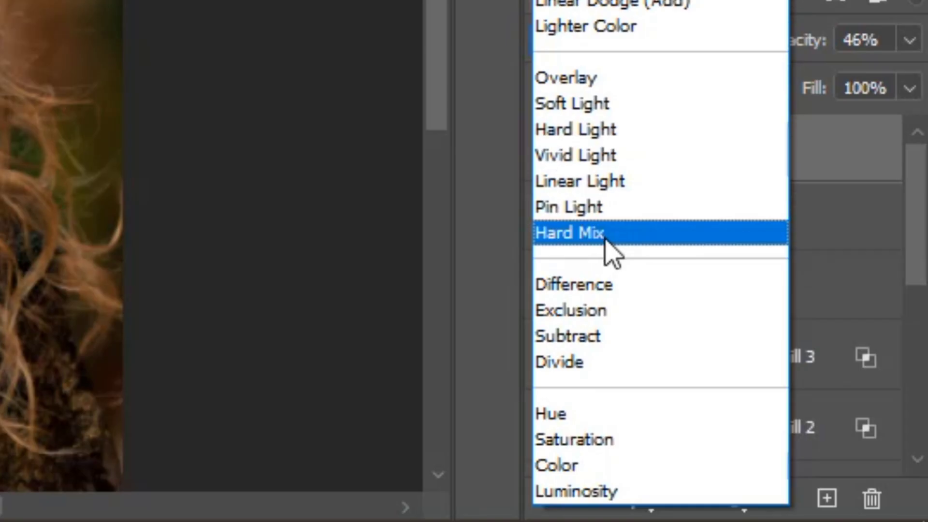
click(606, 236)
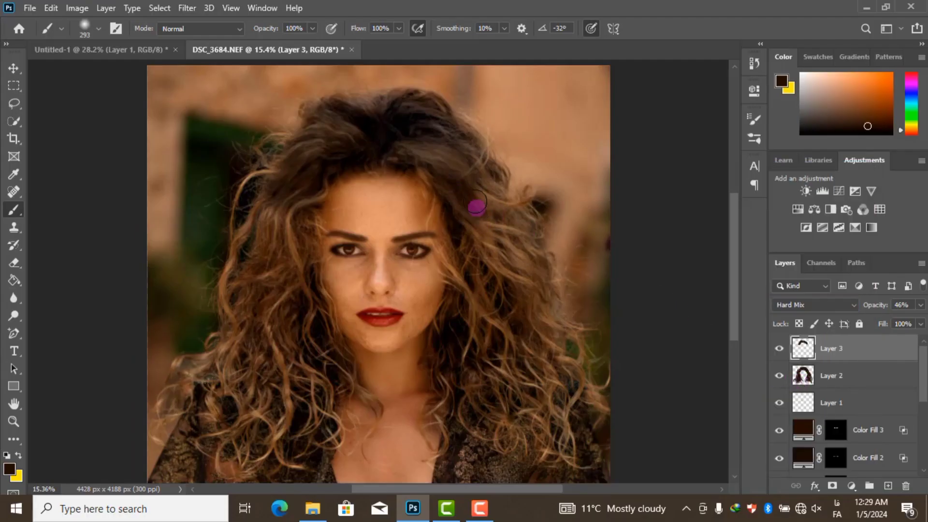
key(bracketright)
key(bracketright)
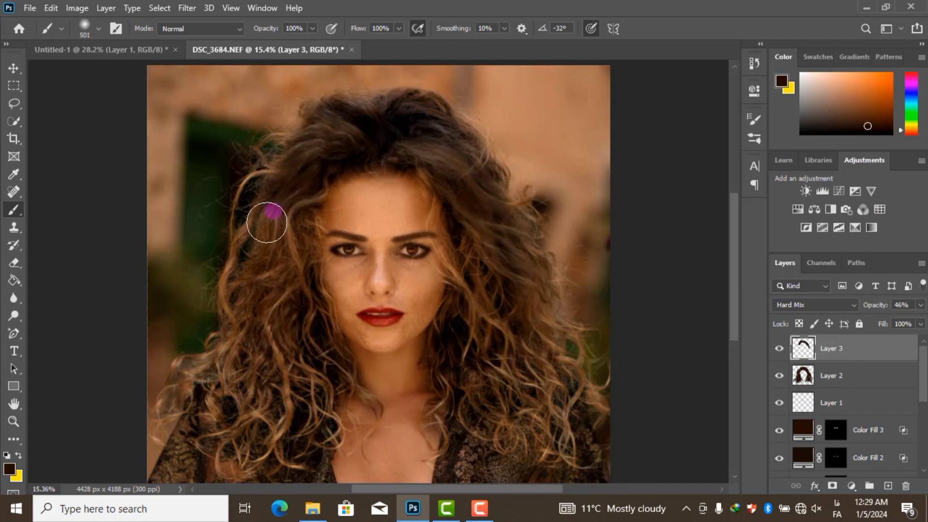
scroll(445, 178, up, 5)
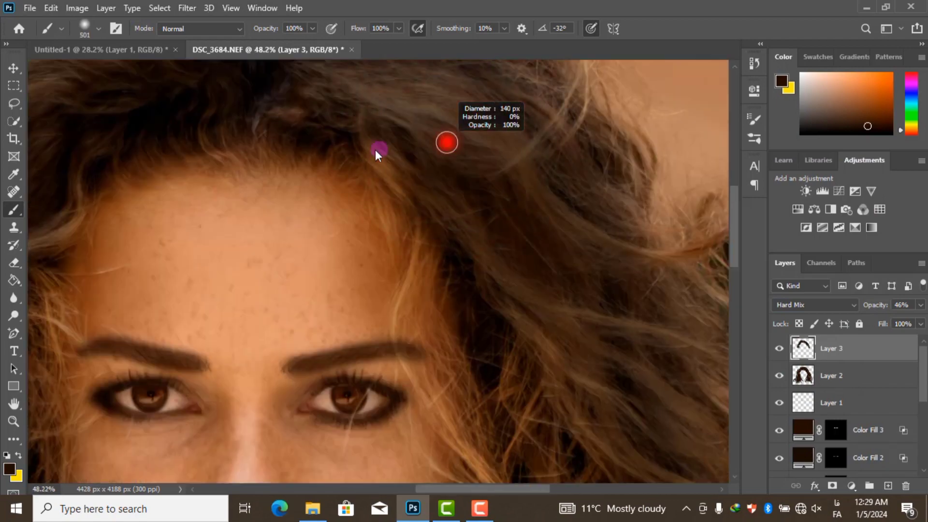
scroll(430, 231, down, 2)
scroll(440, 251, down, 1)
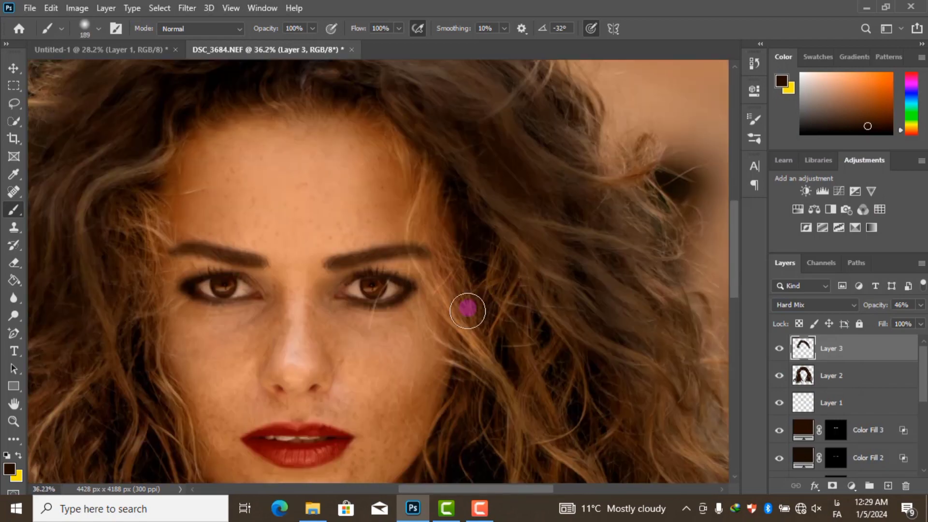
key(alt+bracketleft)
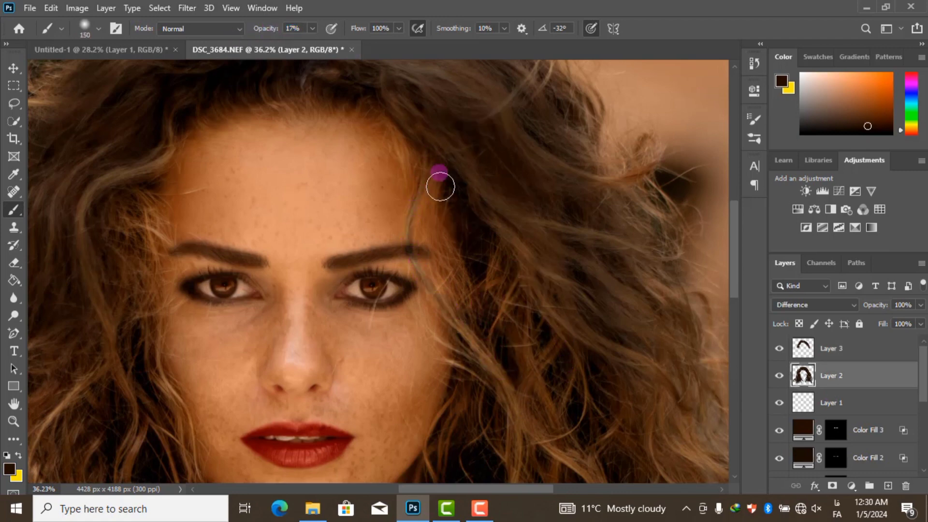
Switch from the Eraser back to a smaller Brush.
scroll(469, 318, down, 4)
scroll(332, 269, up, 4)
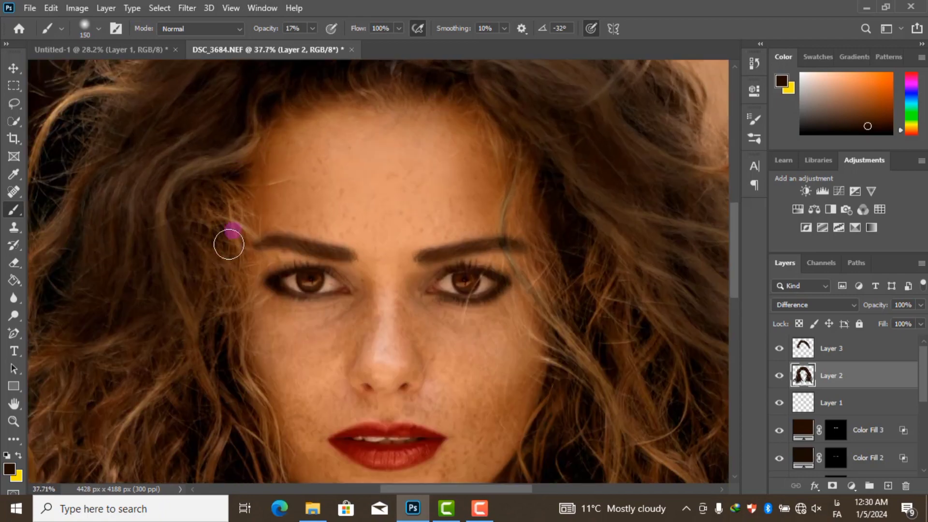
key(e)
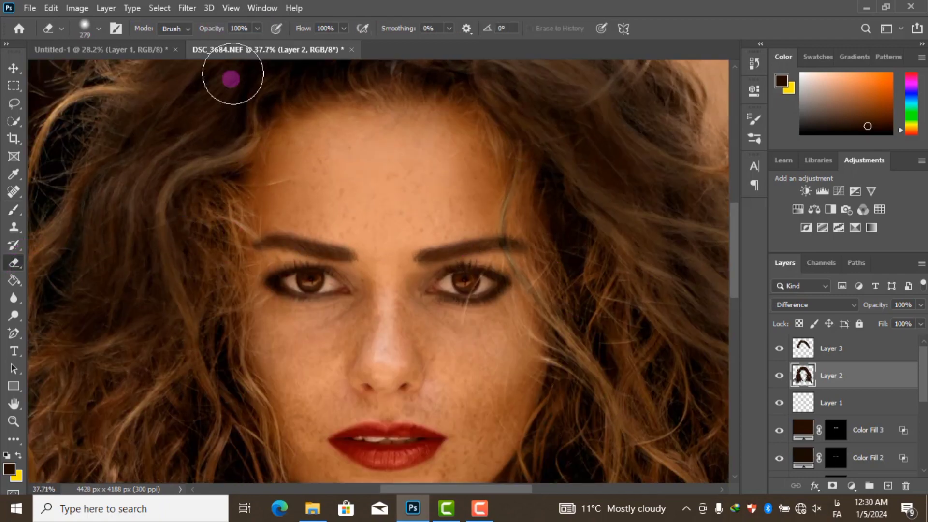
scroll(400, 182, down, 2)
scroll(401, 182, down, 1)
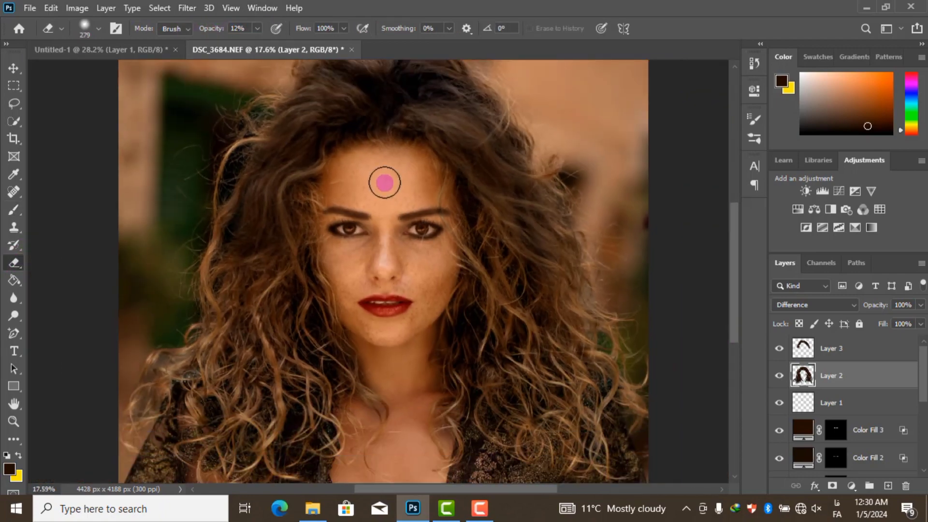
scroll(400, 183, up, 3)
key(b)
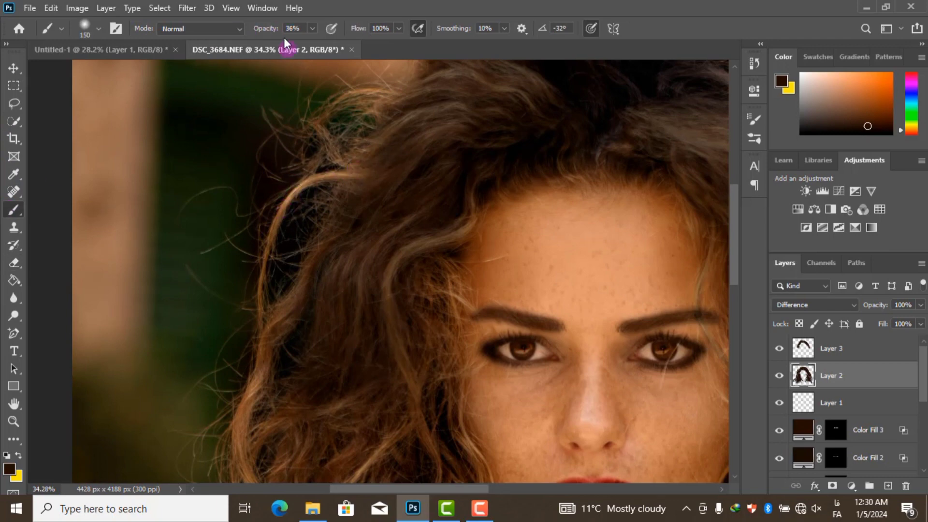
key(alt+bracketright)
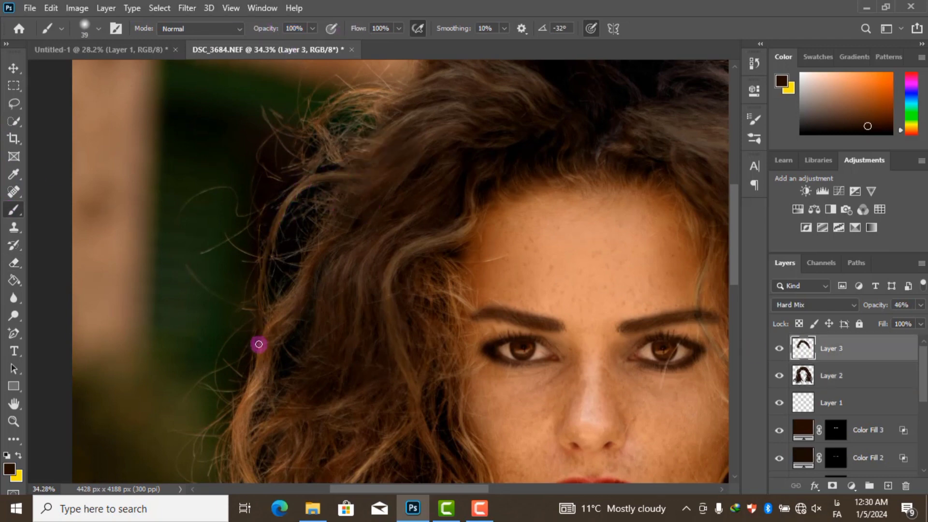
Try a 47% brush opacity, then restore it to 100%.
scroll(272, 238, down, 3)
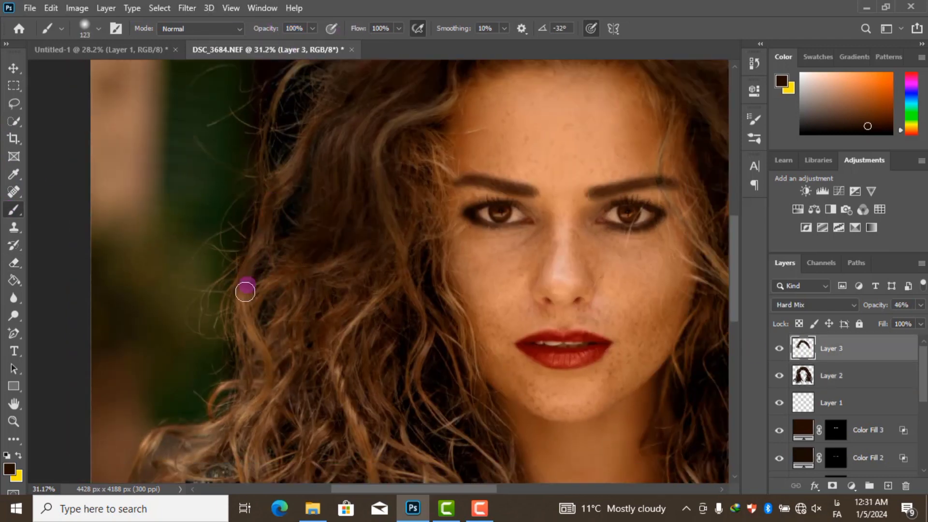
scroll(246, 290, down, 4)
scroll(545, 190, up, 2)
scroll(431, 356, down, 3)
scroll(286, 203, up, 4)
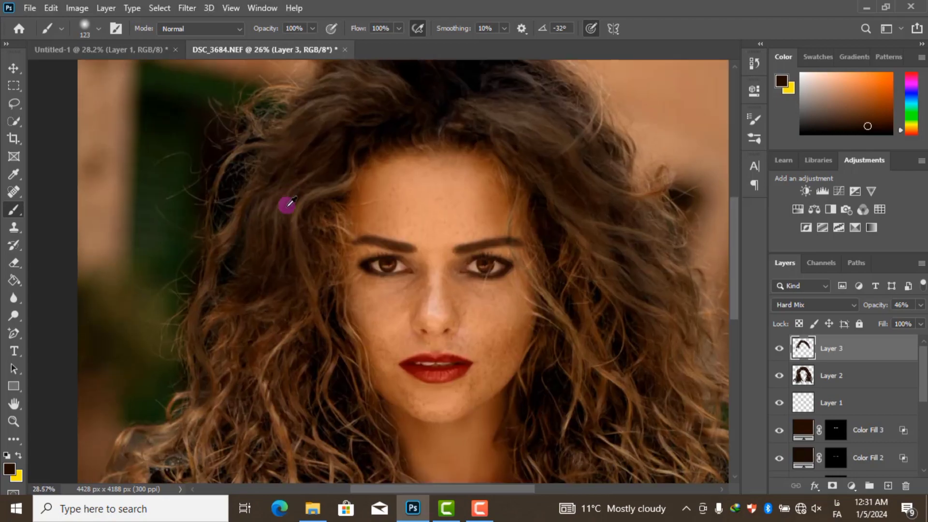
scroll(304, 302, up, 2)
key(4)
key(7)
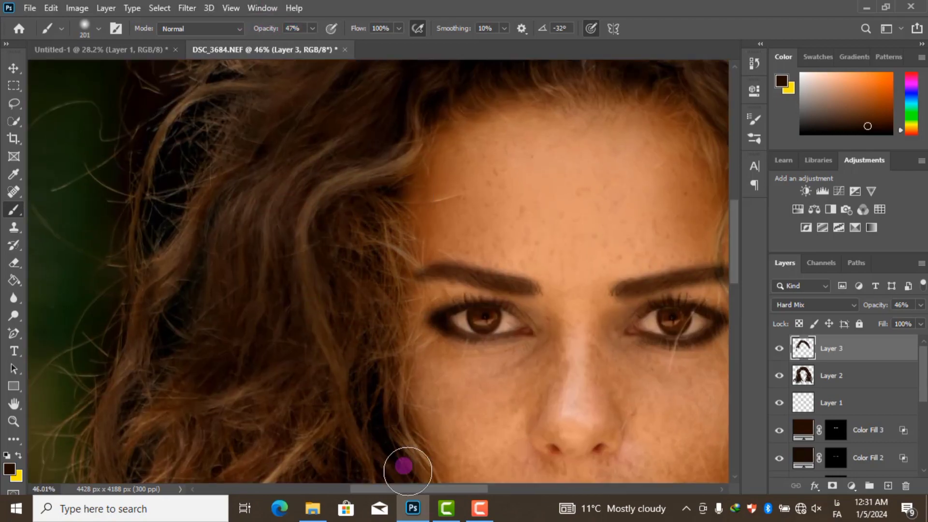
scroll(387, 420, down, 4)
scroll(368, 371, up, 1)
key(0)
Lower Layer 3's opacity to about 35%, toggling it to compare.
click(779, 348)
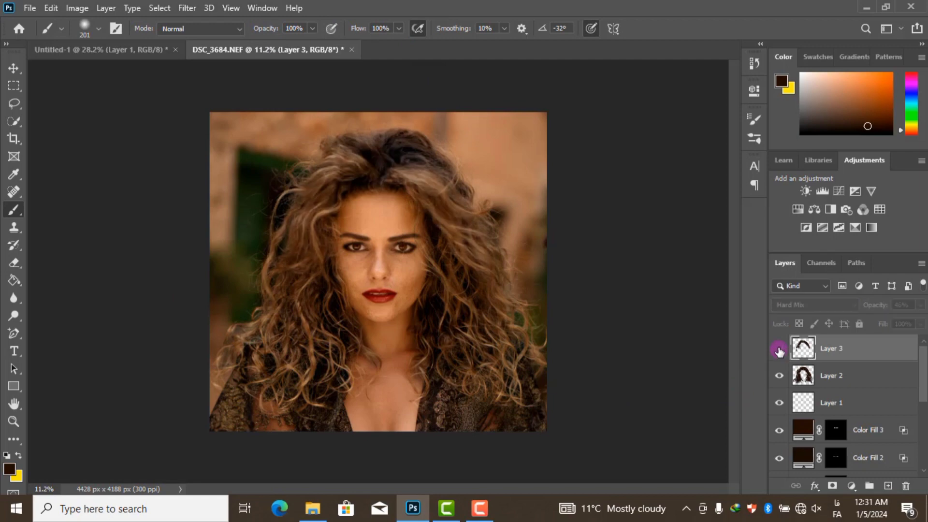
drag(869, 310, 874, 311)
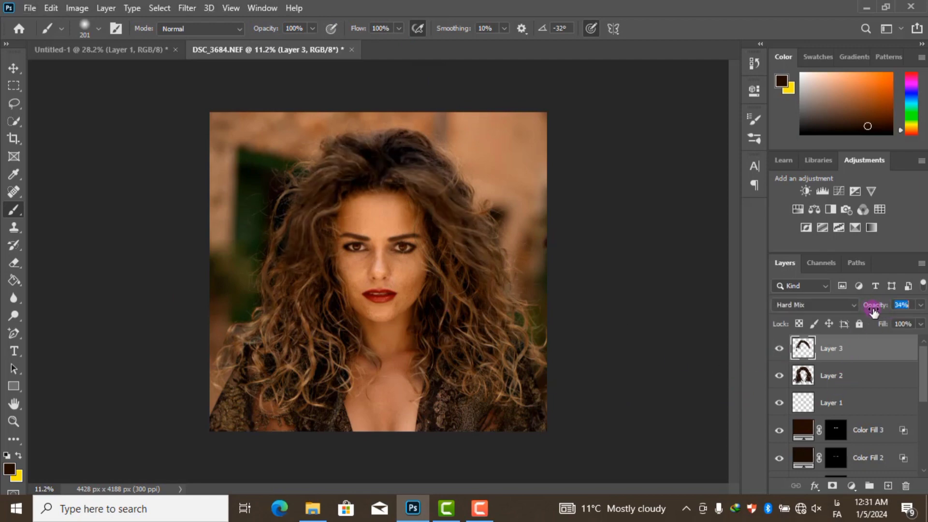
click(779, 348)
click(780, 348)
scroll(497, 331, down, 2)
scroll(429, 346, up, 2)
scroll(463, 332, up, 1)
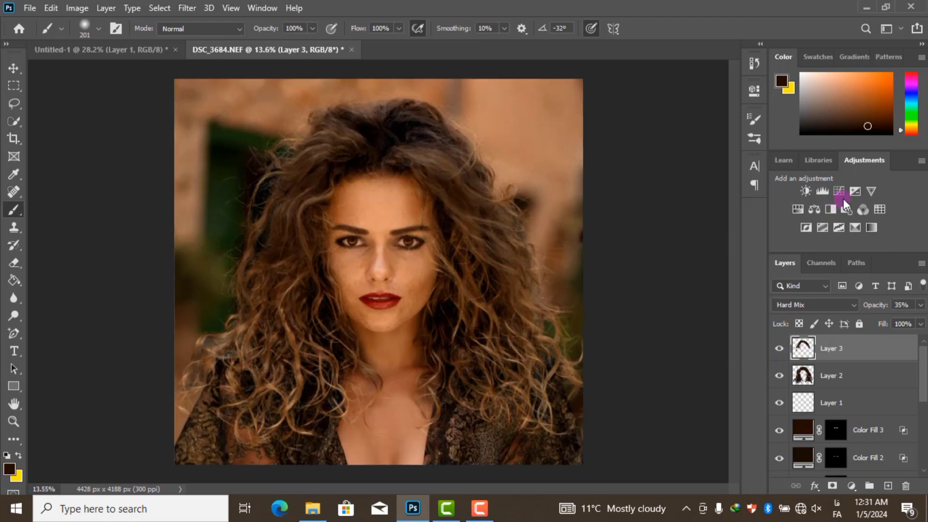
Add a Levels adjustment with midtones 1.32 and output black 27, then invert its mask.
click(823, 192)
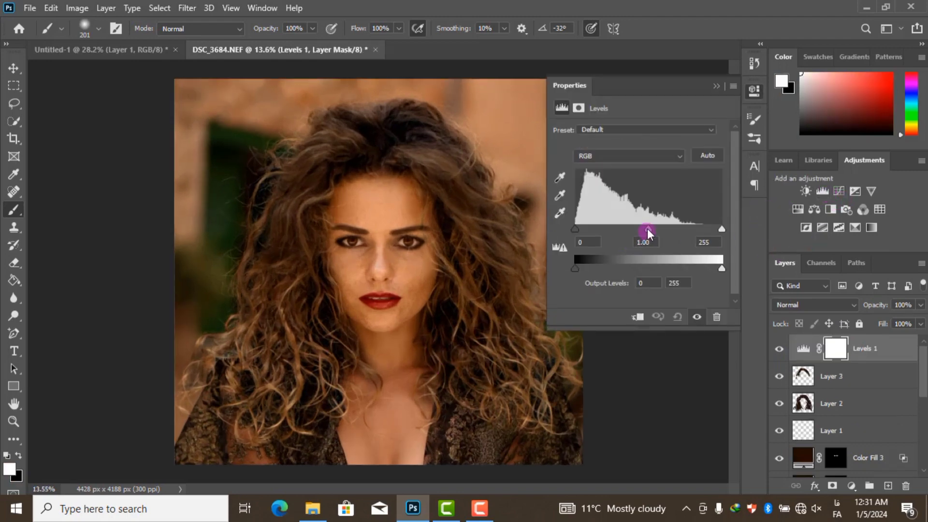
drag(647, 230, 634, 231)
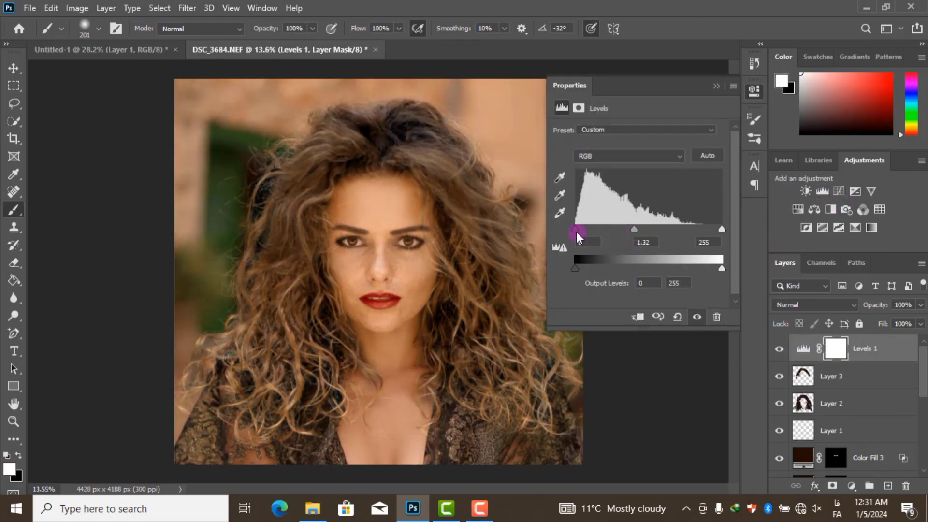
drag(575, 229, 561, 227)
drag(574, 268, 591, 268)
key(ctrl+i)
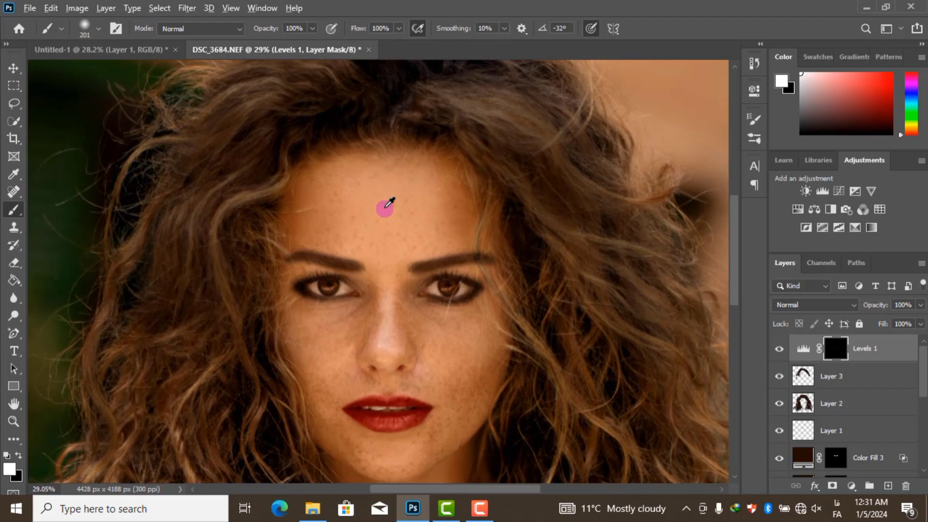
Paint the brightening back over the forehead, nose, cheeks and neck on the mask.
mouse_move(386, 208)
mouse_down()
mouse_move(397, 187)
mouse_move(325, 197)
mouse_move(383, 244)
mouse_move(454, 215)
mouse_move(311, 201)
mouse_move(318, 192)
mouse_move(383, 306)
mouse_move(331, 298)
mouse_move(472, 356)
mouse_up()
scroll(317, 193, down, 1)
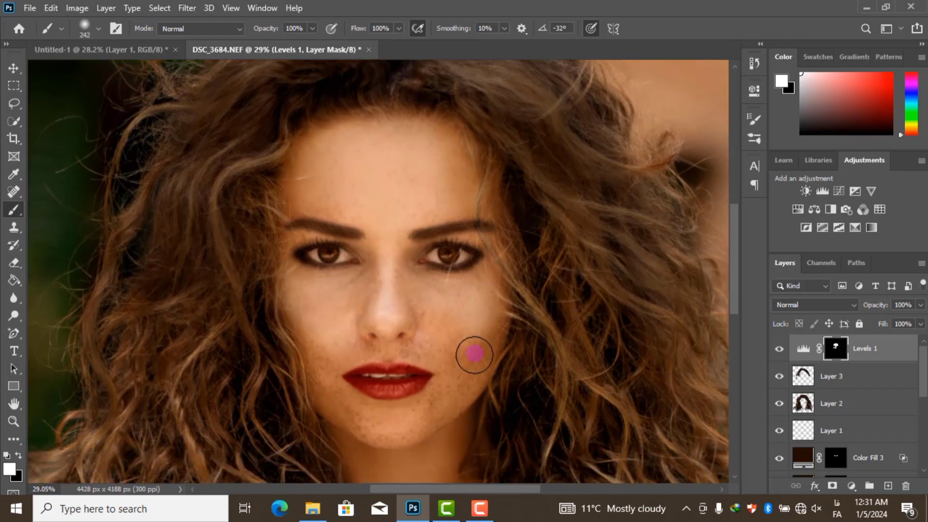
scroll(472, 356, down, 2)
mouse_move(477, 270)
mouse_down()
mouse_move(369, 360)
mouse_move(351, 355)
mouse_move(400, 245)
mouse_move(384, 218)
mouse_up()
scroll(383, 218, down, 2)
mouse_move(424, 352)
mouse_down()
mouse_move(383, 278)
mouse_move(348, 388)
mouse_move(426, 292)
mouse_move(387, 373)
mouse_up()
scroll(387, 373, up, 2)
key(x)
key(bracketleft)
key(bracketleft)
key(bracketleft)
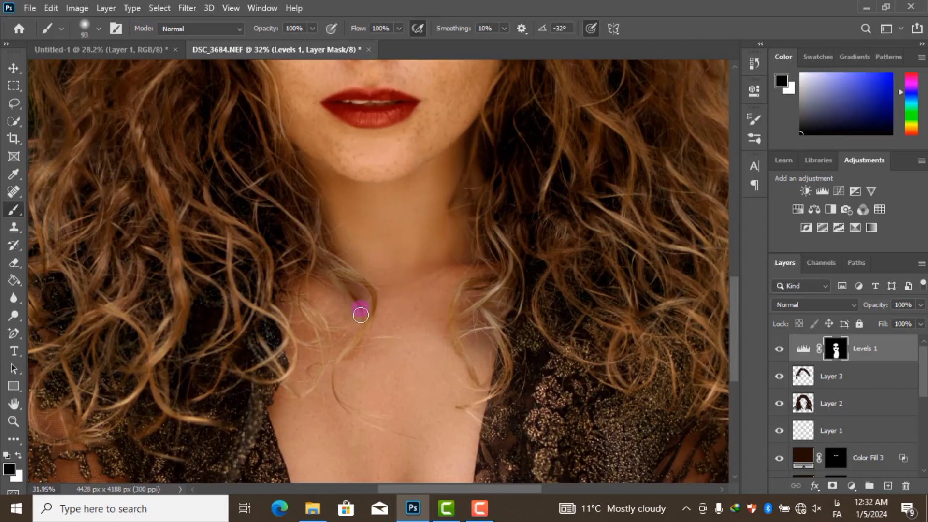
scroll(384, 302, down, 3)
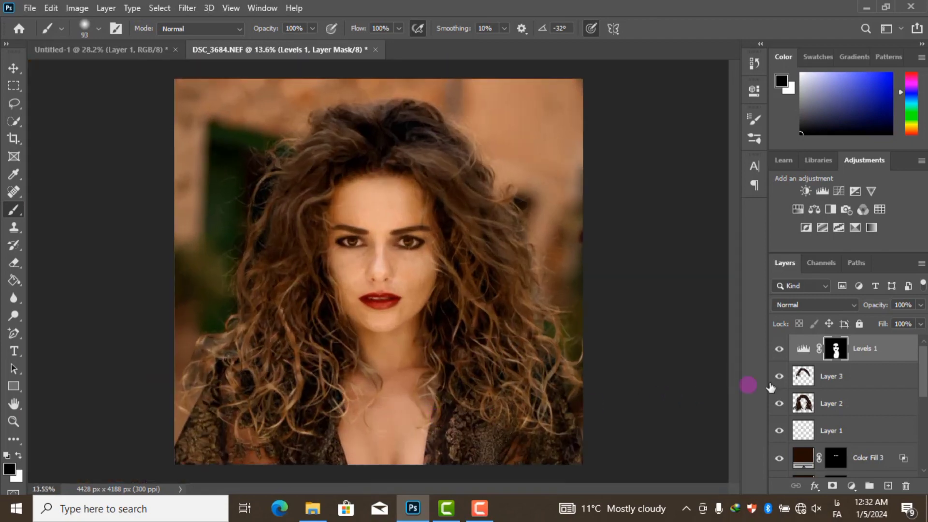
Erase Layer 2's dark hair tone from the neck with a ~52% opacity Eraser.
click(802, 403)
click(832, 485)
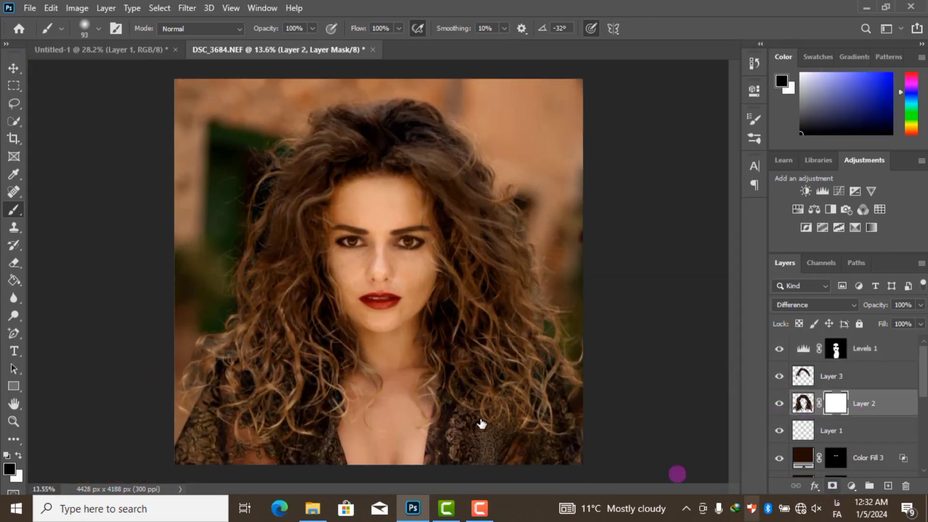
scroll(384, 391, up, 3)
key(ctrl+z)
click(14, 262)
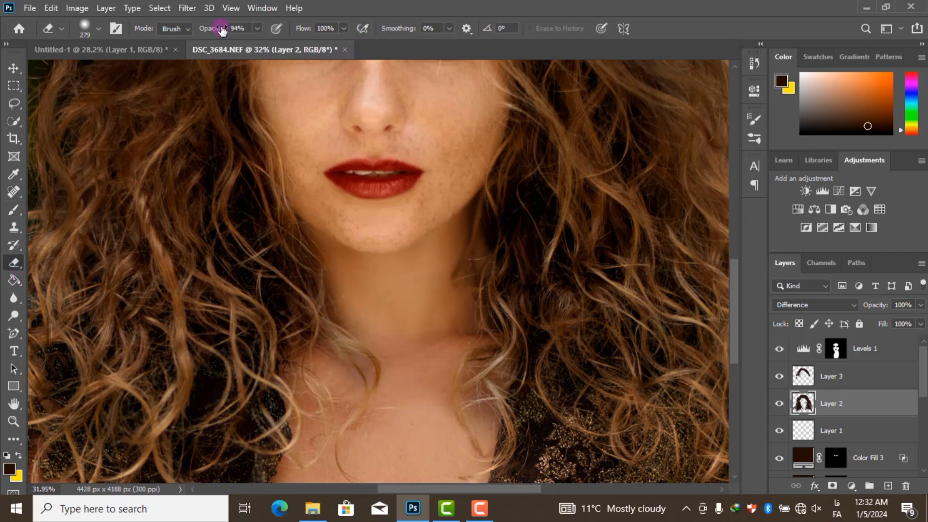
drag(356, 372, 338, 301)
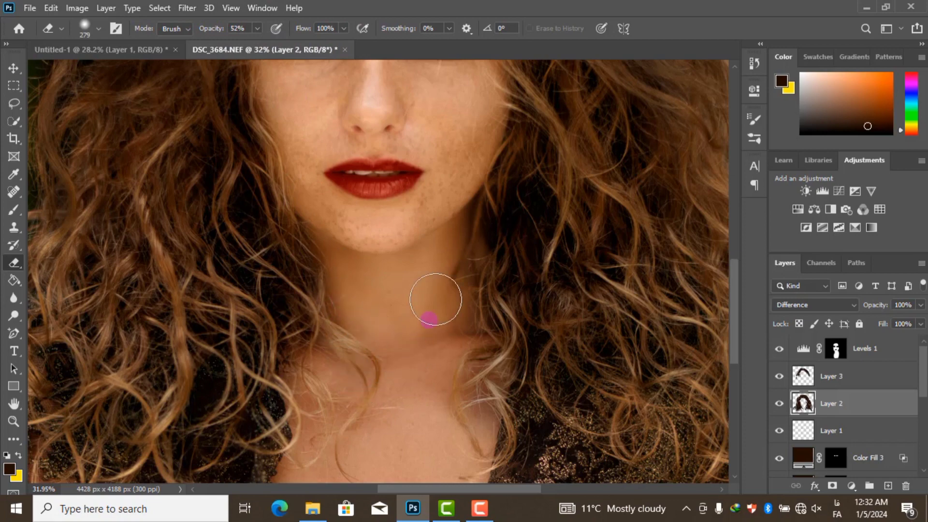
drag(435, 394, 355, 283)
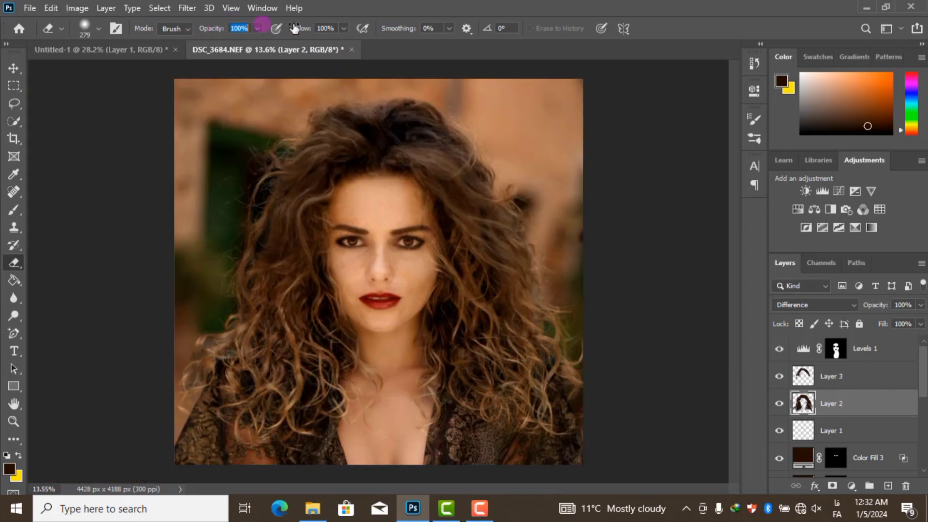
mouse_move(453, 307)
mouse_down()
mouse_move(424, 388)
mouse_move(728, 375)
mouse_up()
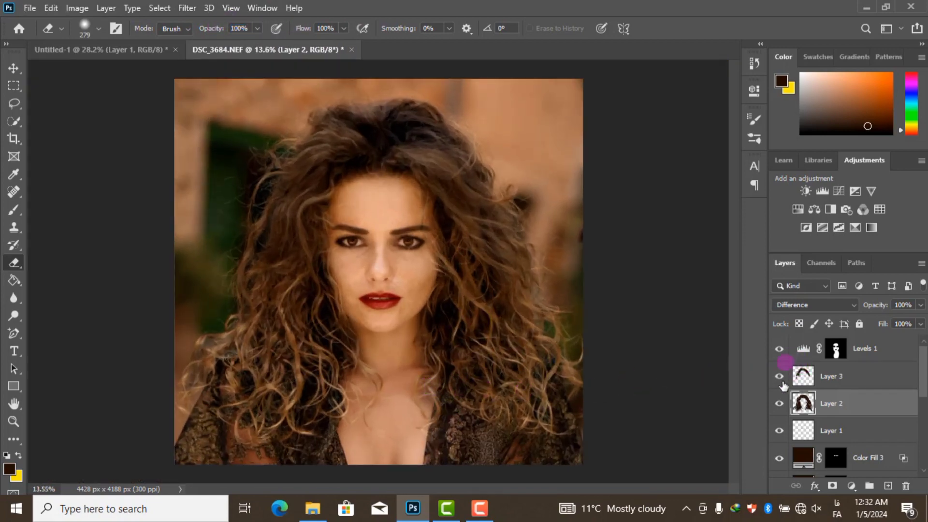
click(779, 403)
scroll(411, 341, up, 1)
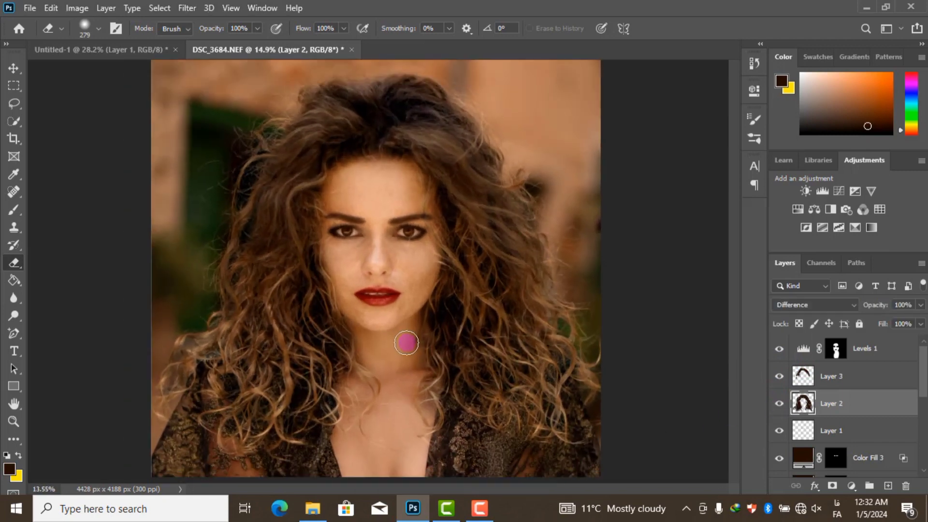
scroll(406, 342, down, 1)
click(883, 358)
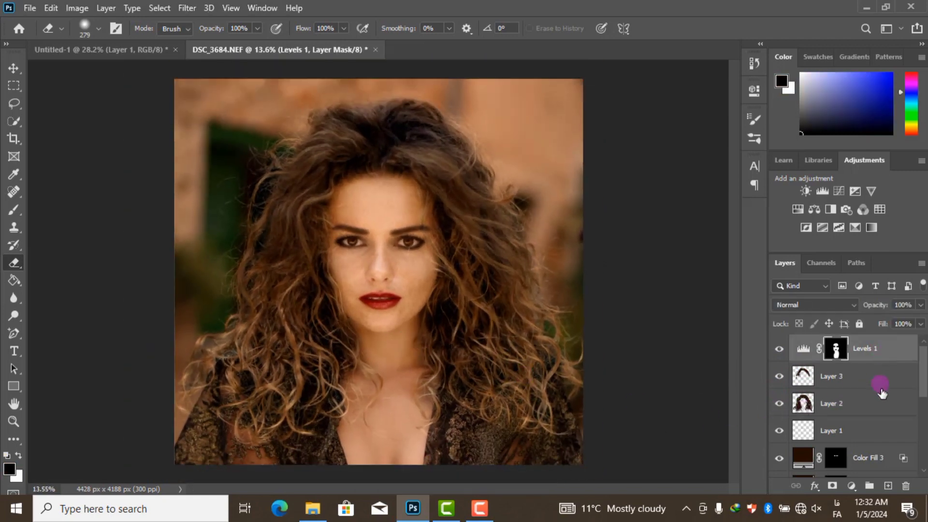
Stamp visible layers into Layer 4 (Ctrl+Alt+Shift+E) and hide it for a before/after check.
key(ctrl+alt+shift+e)
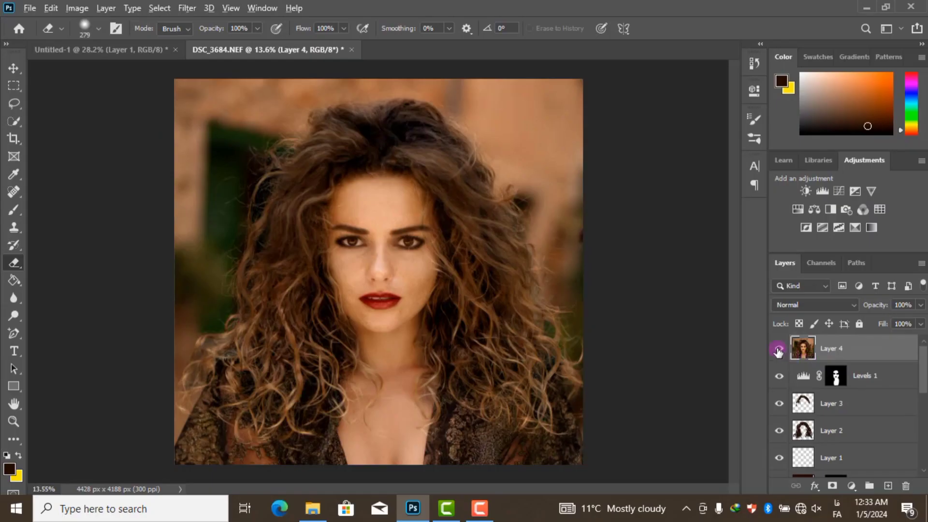
scroll(812, 459, down, 5)
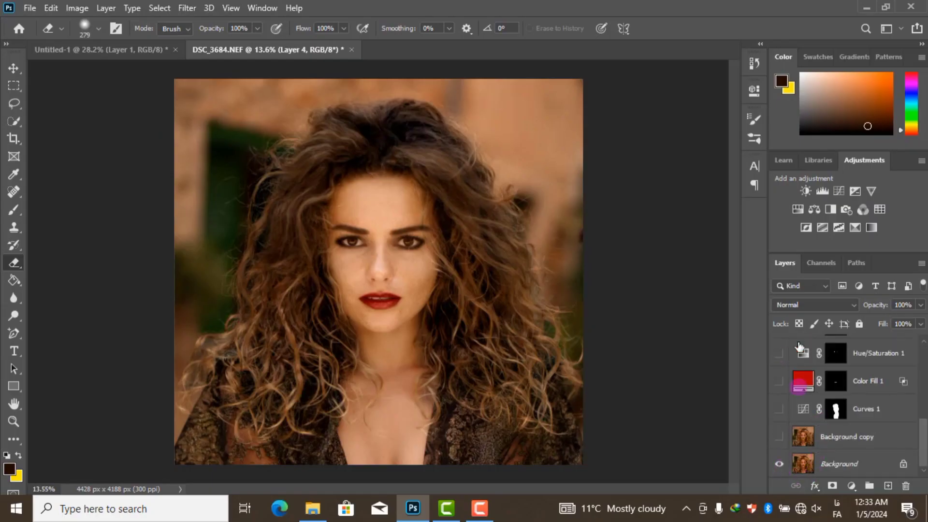
scroll(798, 346, up, 5)
click(780, 349)
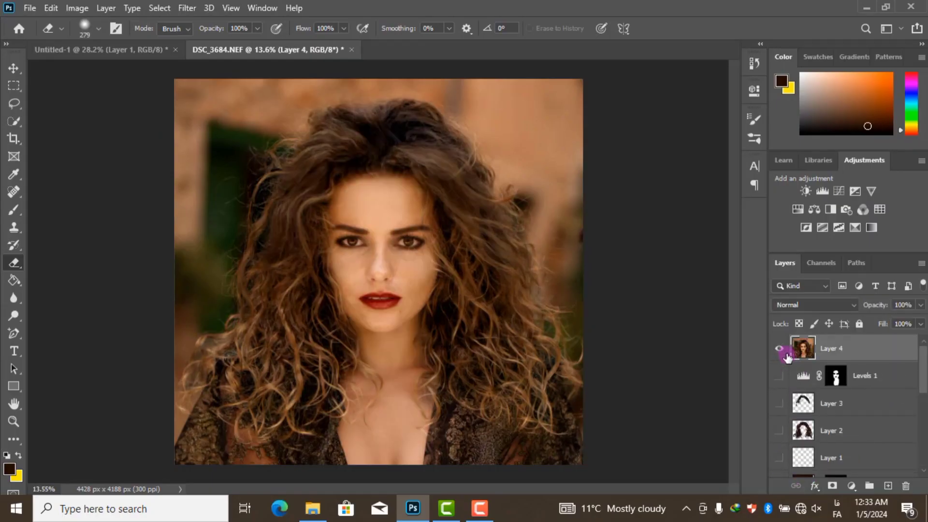
click(785, 355)
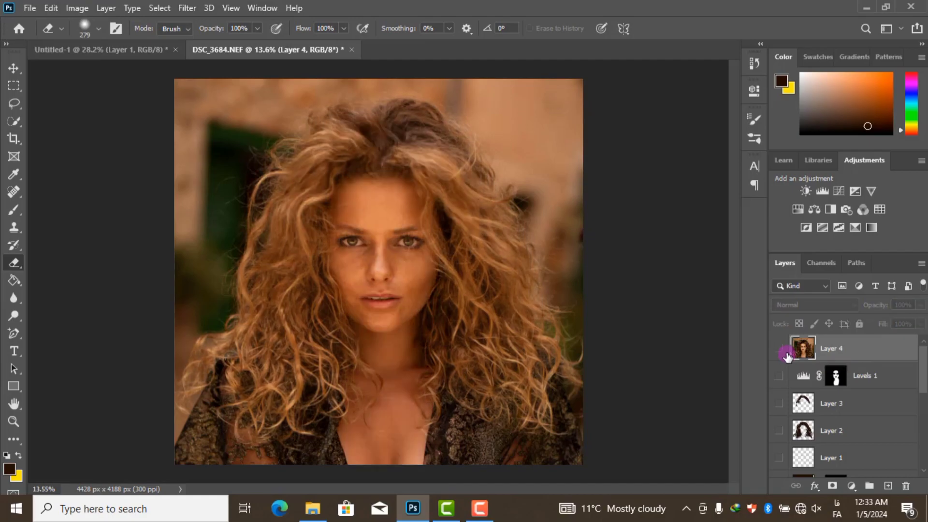